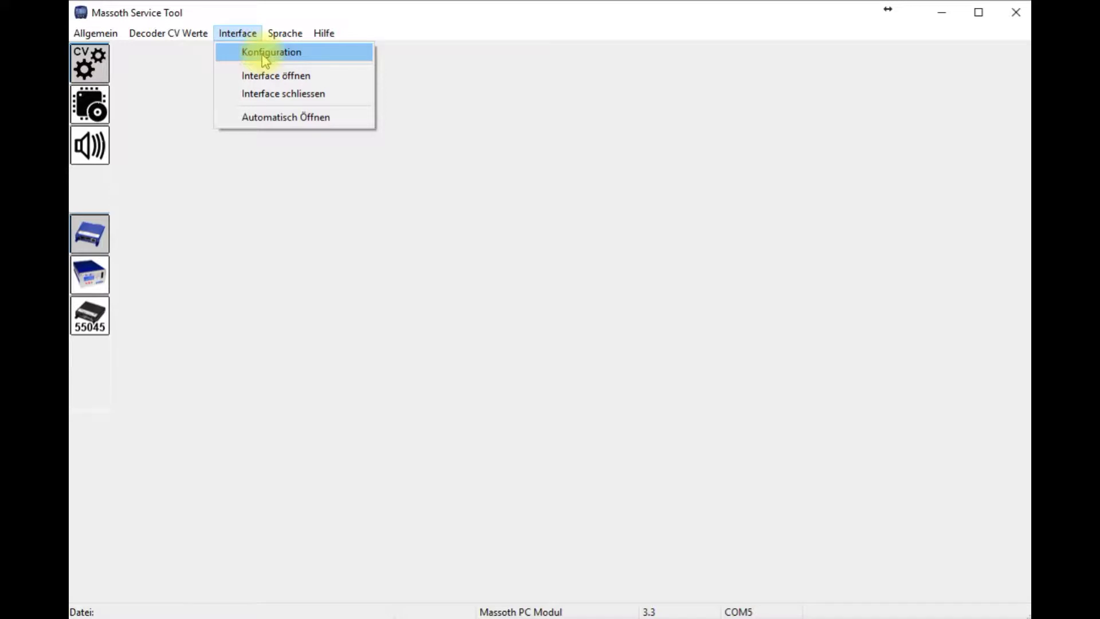
- Configure the interface to use the Massoth PC Modul on COM5 and accept the settings
click(263, 57)
click(396, 297)
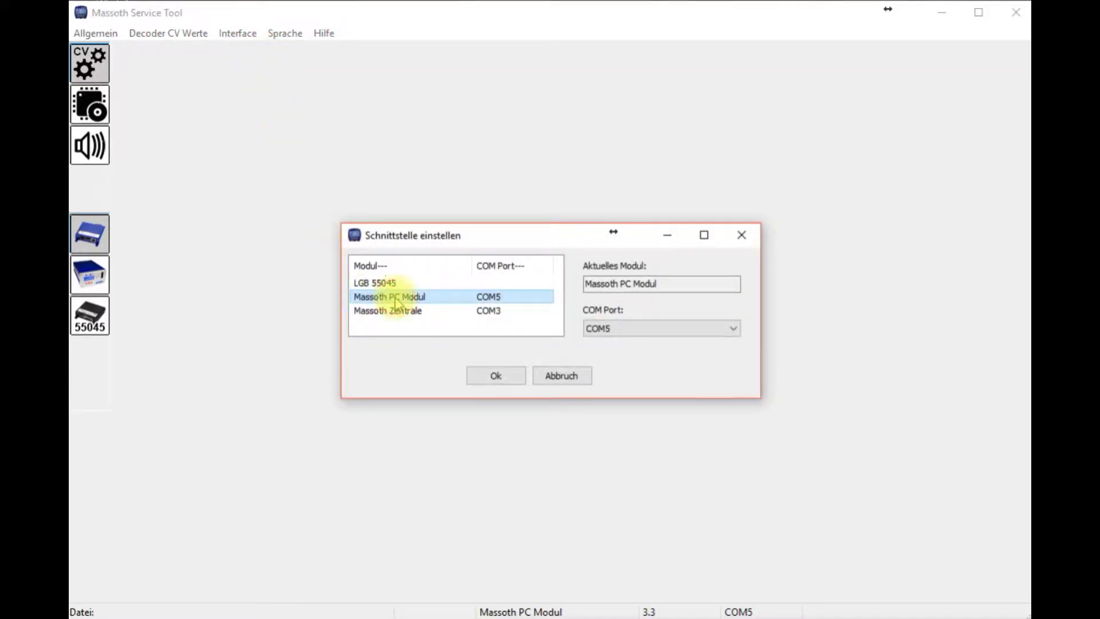
click(598, 328)
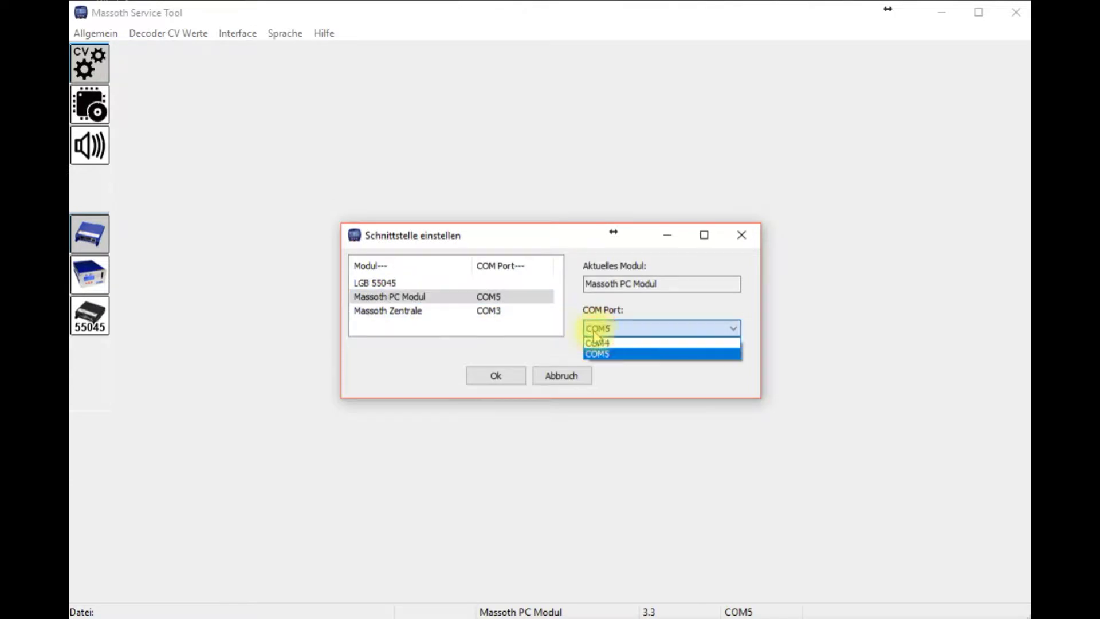
click(599, 354)
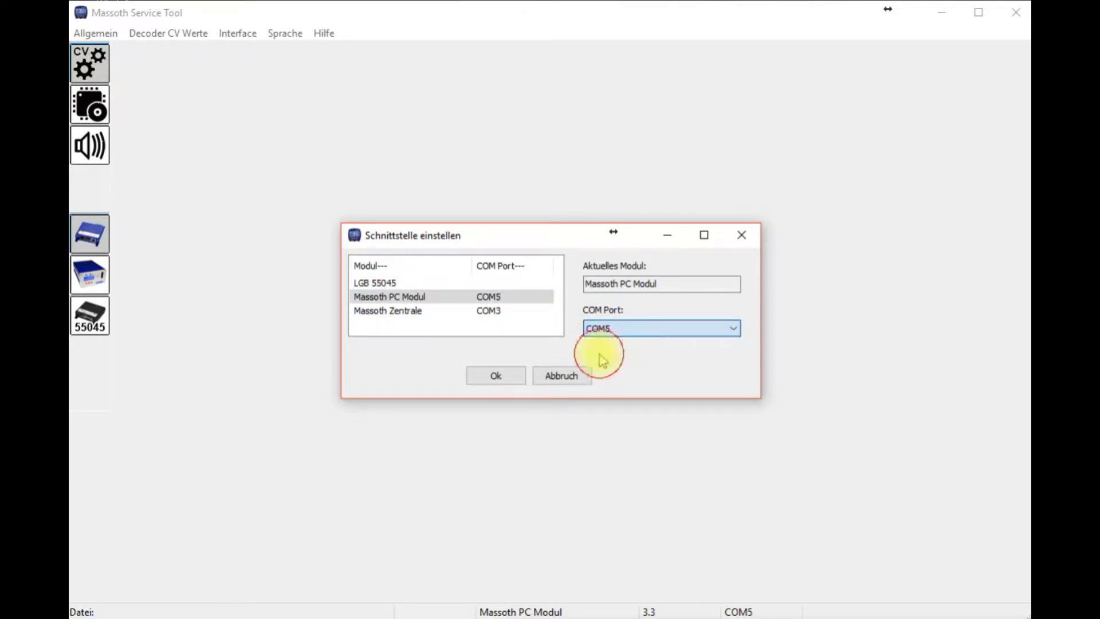
click(496, 376)
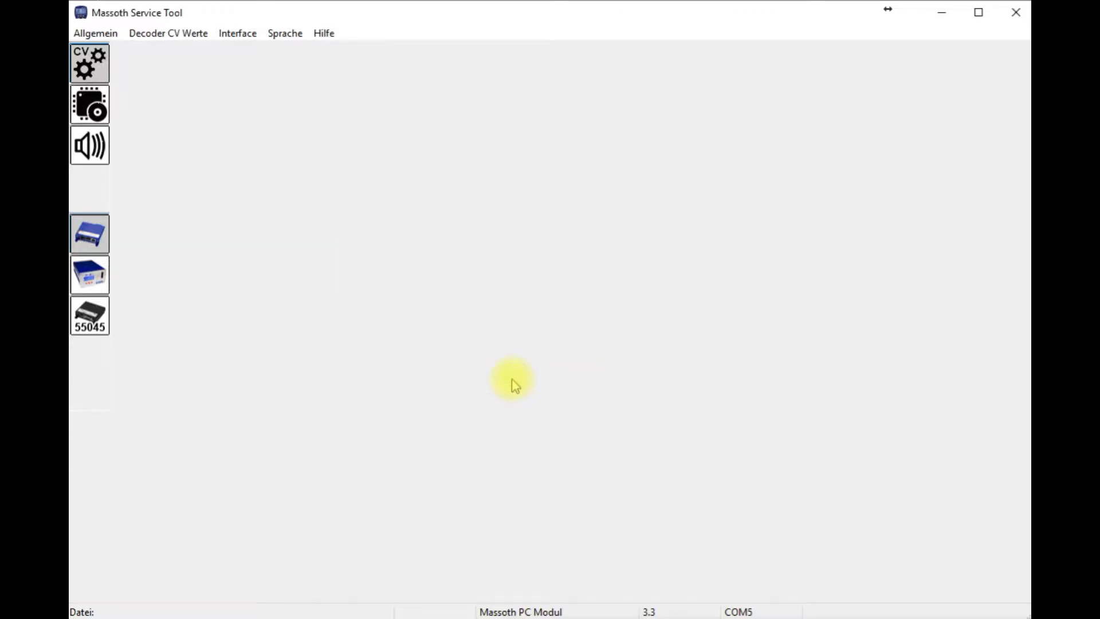
- Open the interface connection and toggle the option that opens it automatically
click(239, 36)
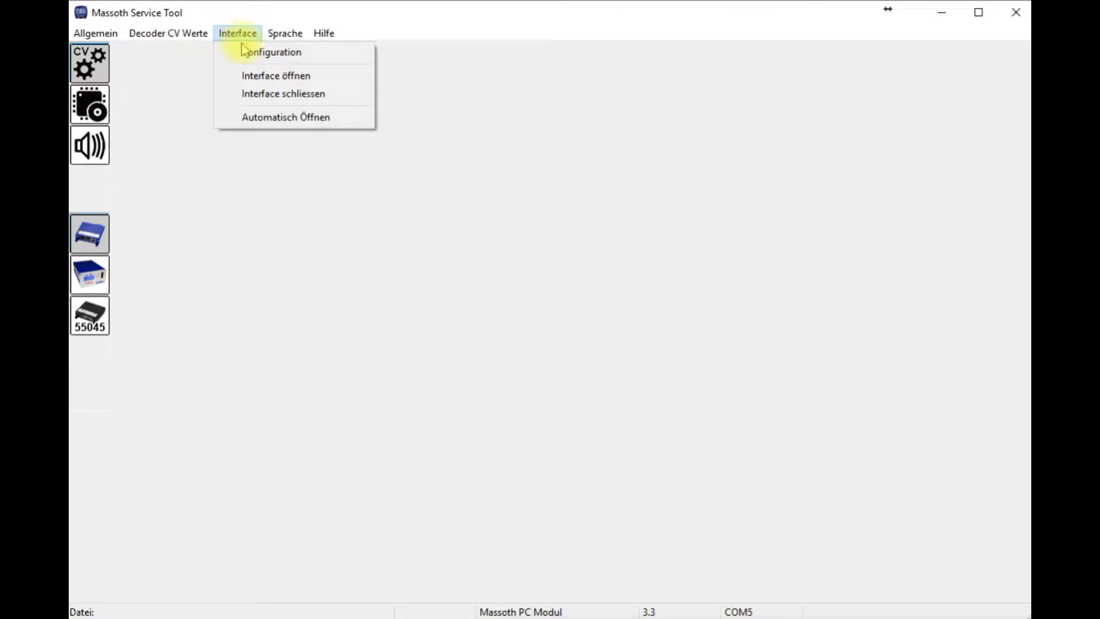
click(255, 77)
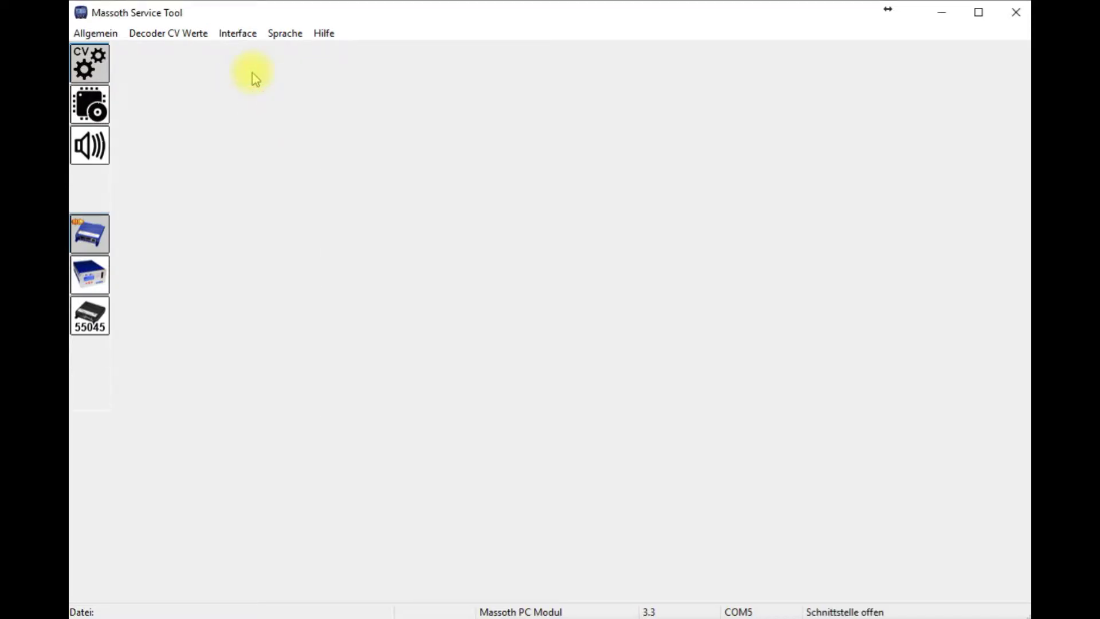
click(245, 44)
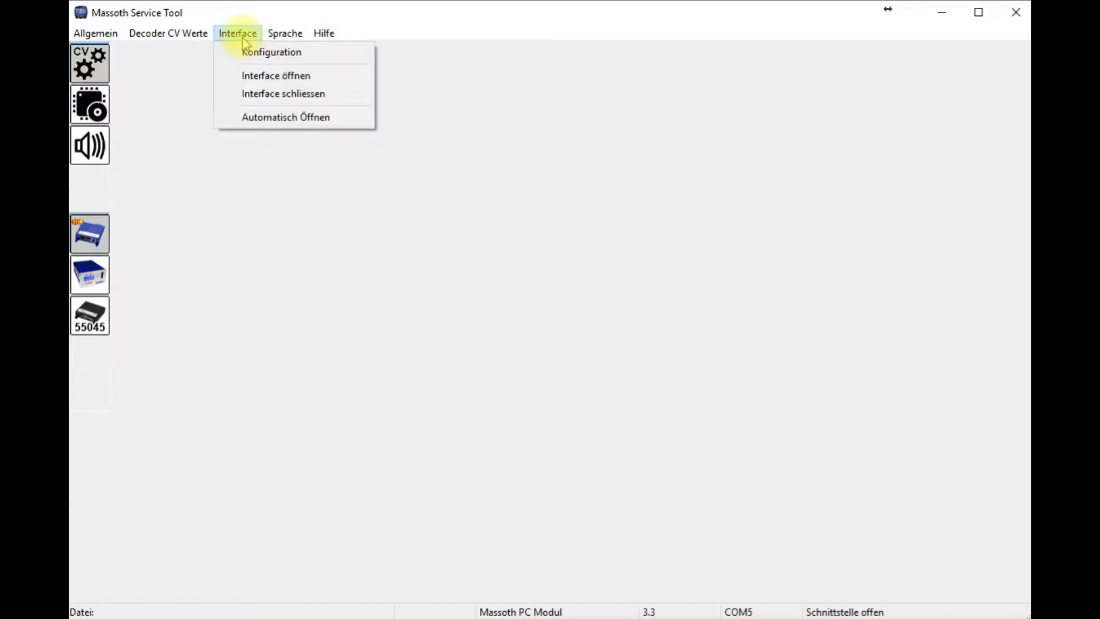
click(260, 120)
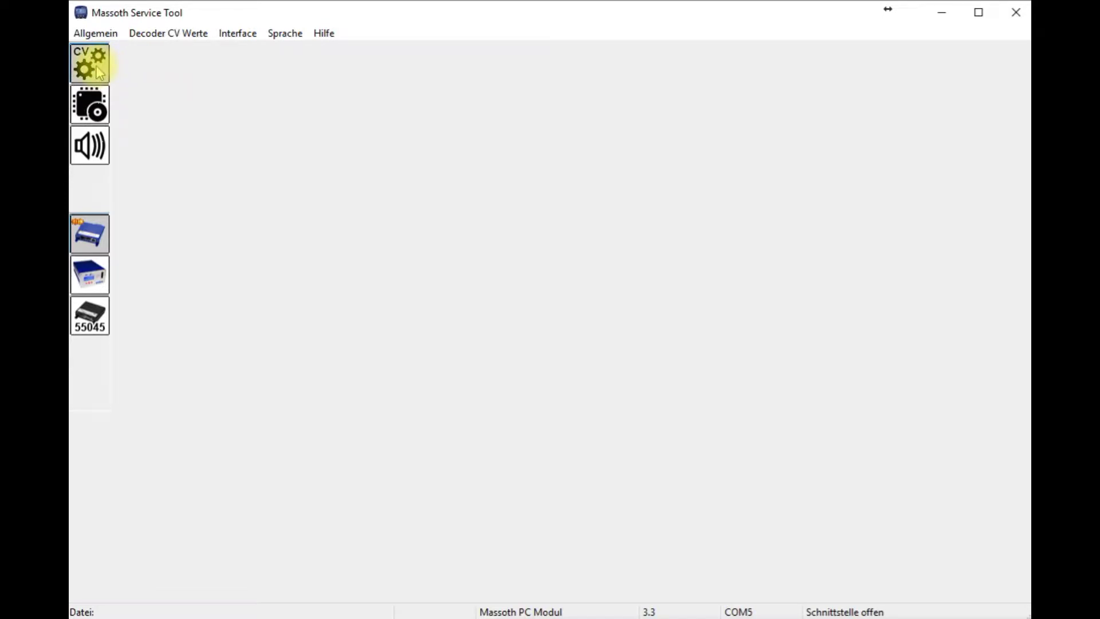
- View the direct update and sound work areas and return to the decoder CV area
click(103, 110)
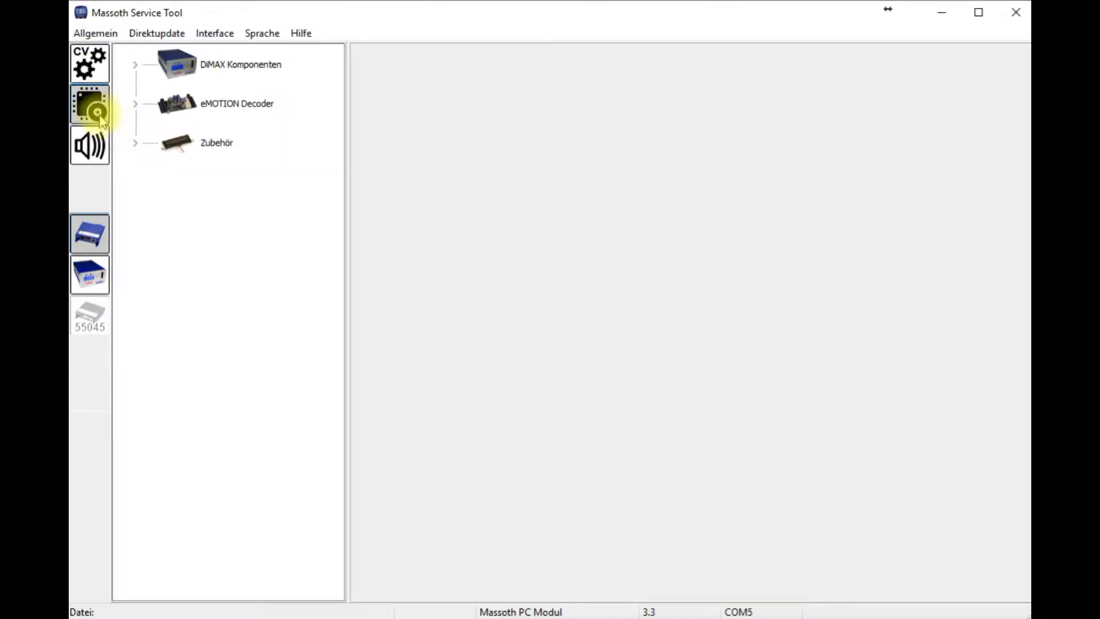
click(105, 148)
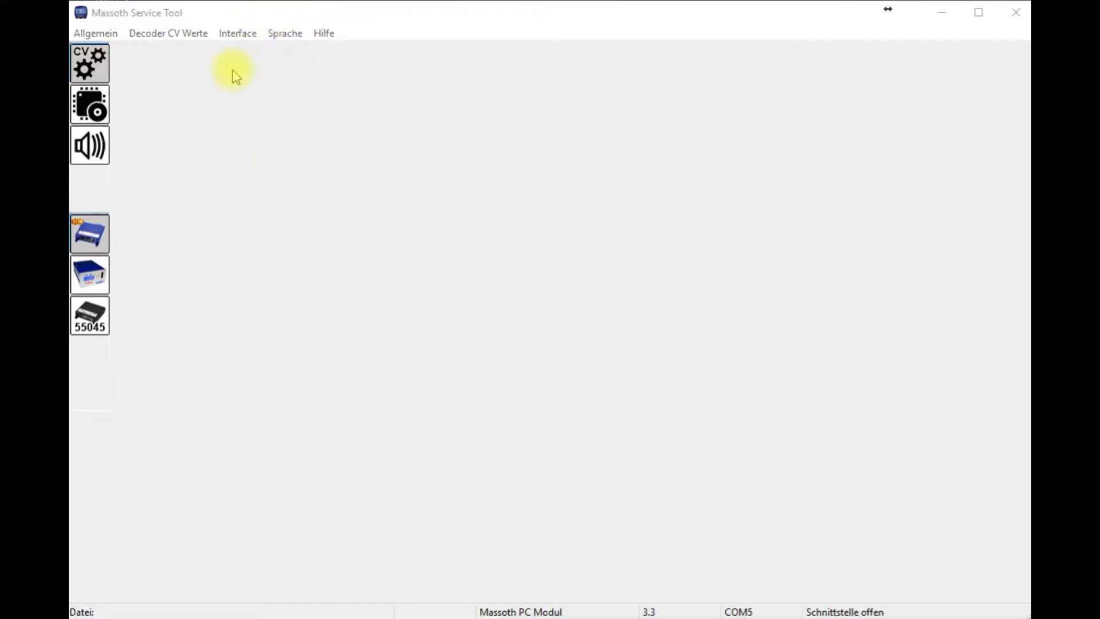
click(85, 62)
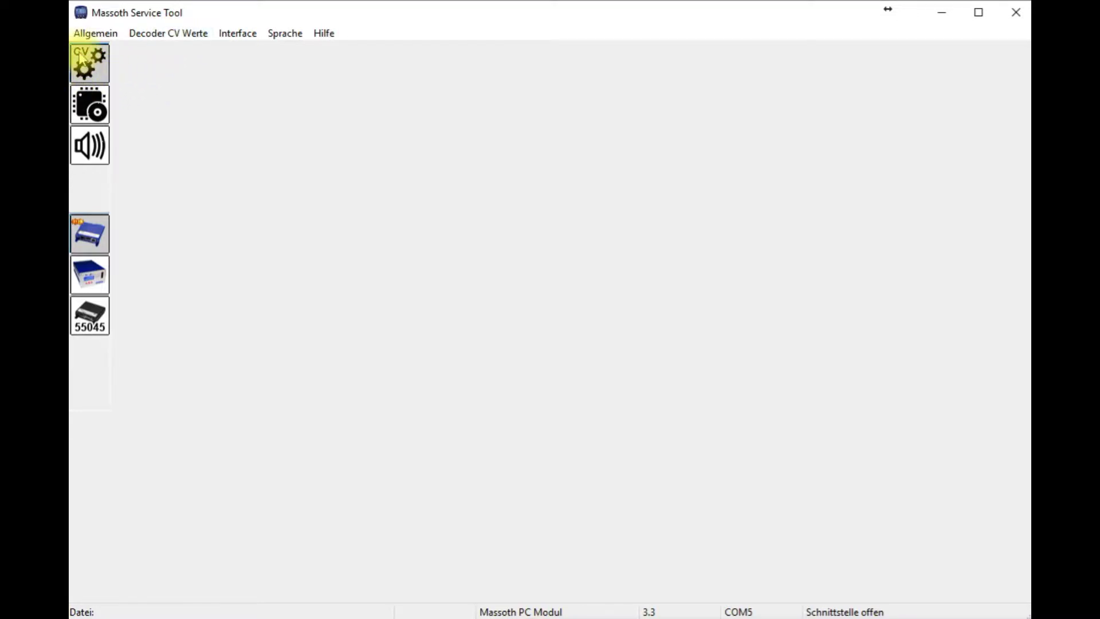
- Start a new decoder CV file and have the connected decoder detected automatically
click(162, 44)
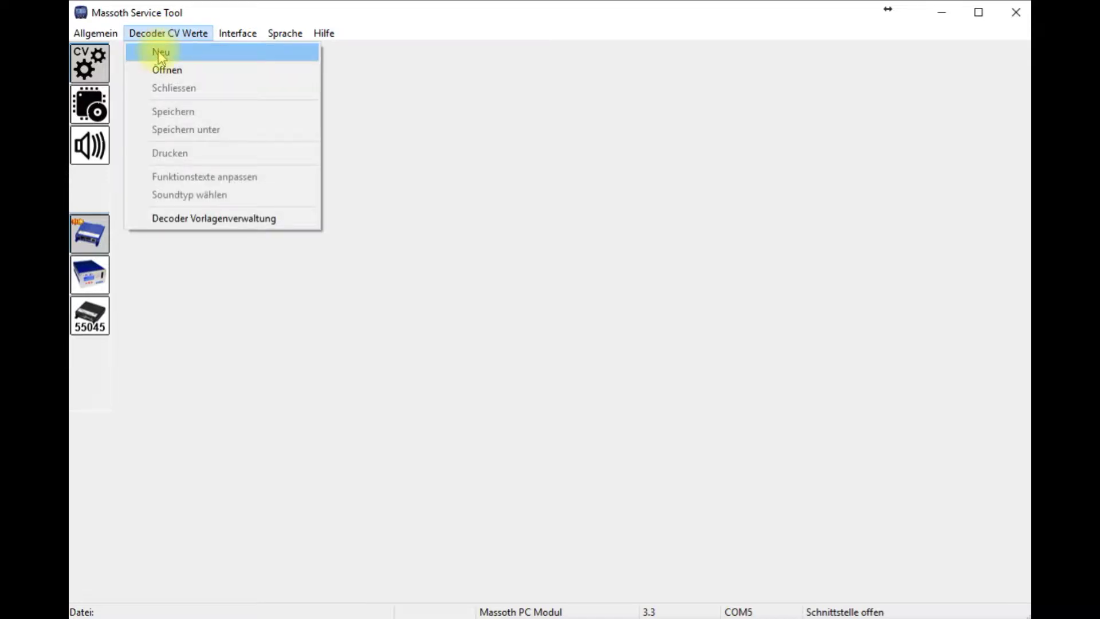
click(158, 51)
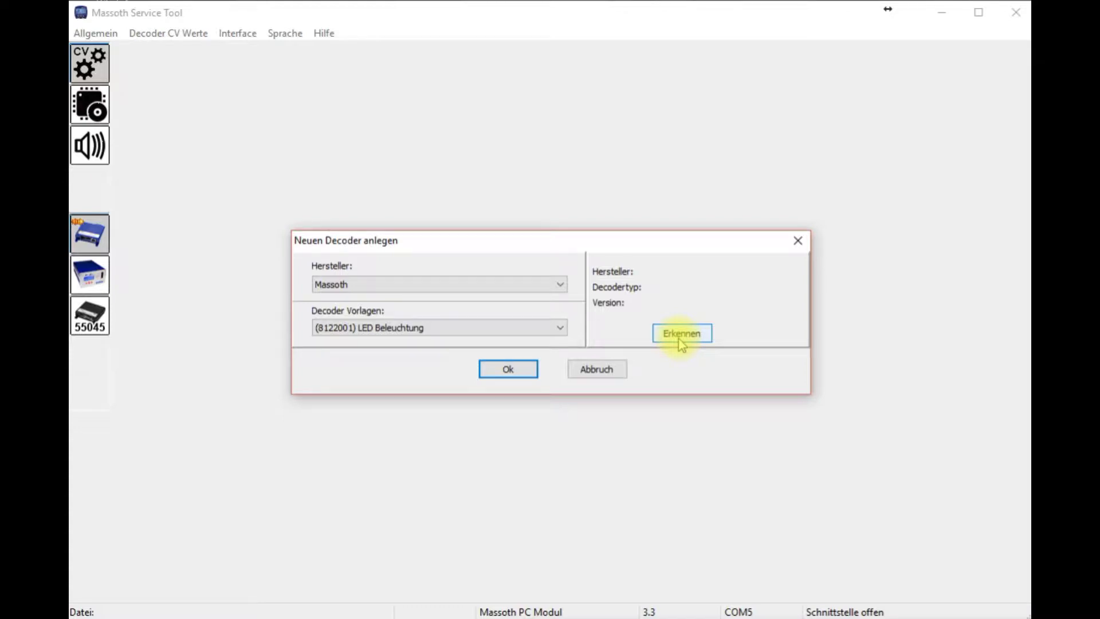
click(682, 338)
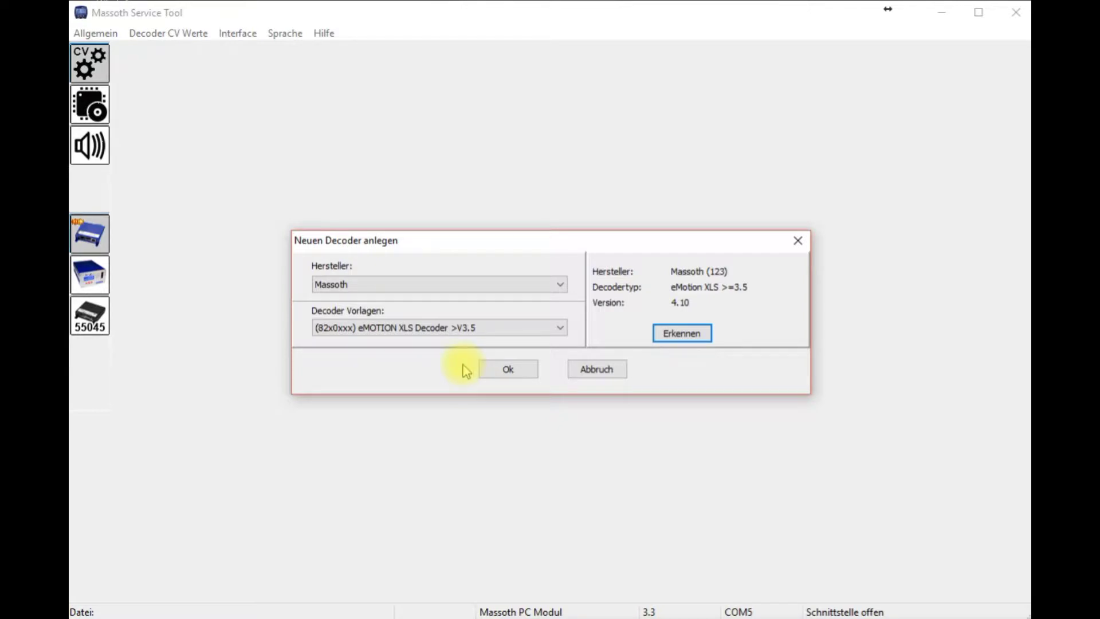
- Create the decoder file from the (82x0xxx) eMOTION XLS Decoder >V3.5 template and read all CVs from the decoder
click(444, 332)
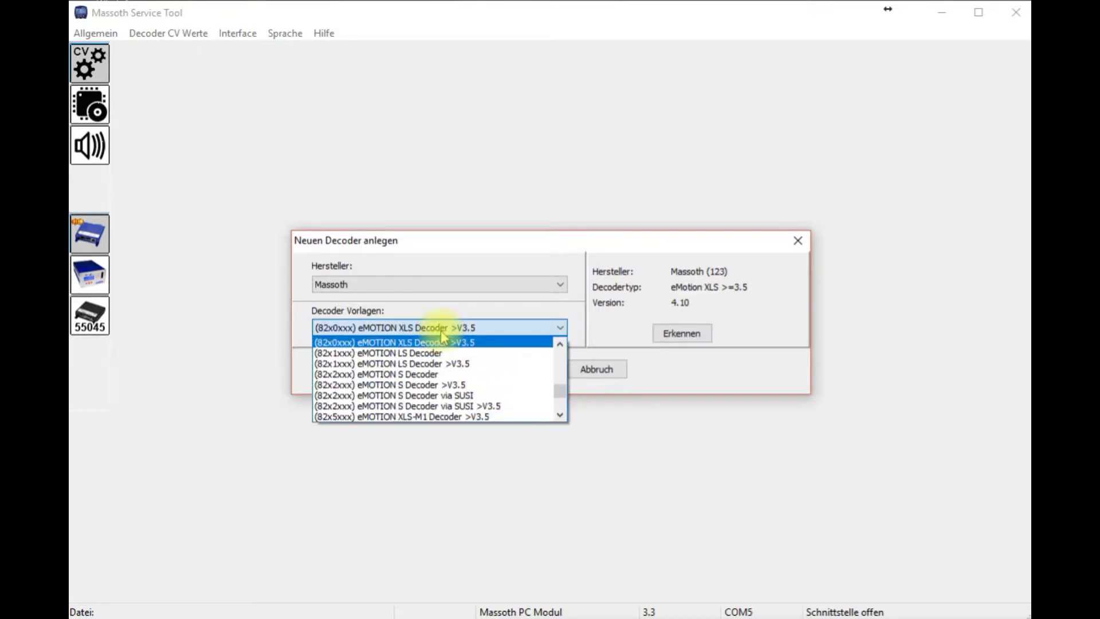
scroll(442, 369, up, 1)
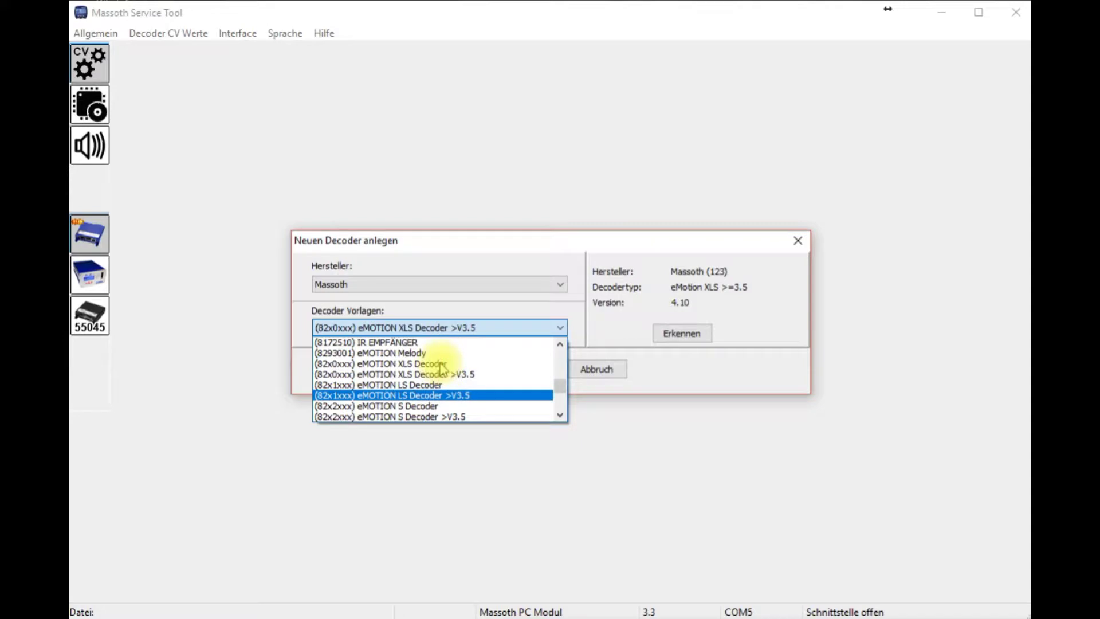
scroll(443, 370, down, 2)
scroll(441, 377, down, 1)
scroll(441, 377, up, 3)
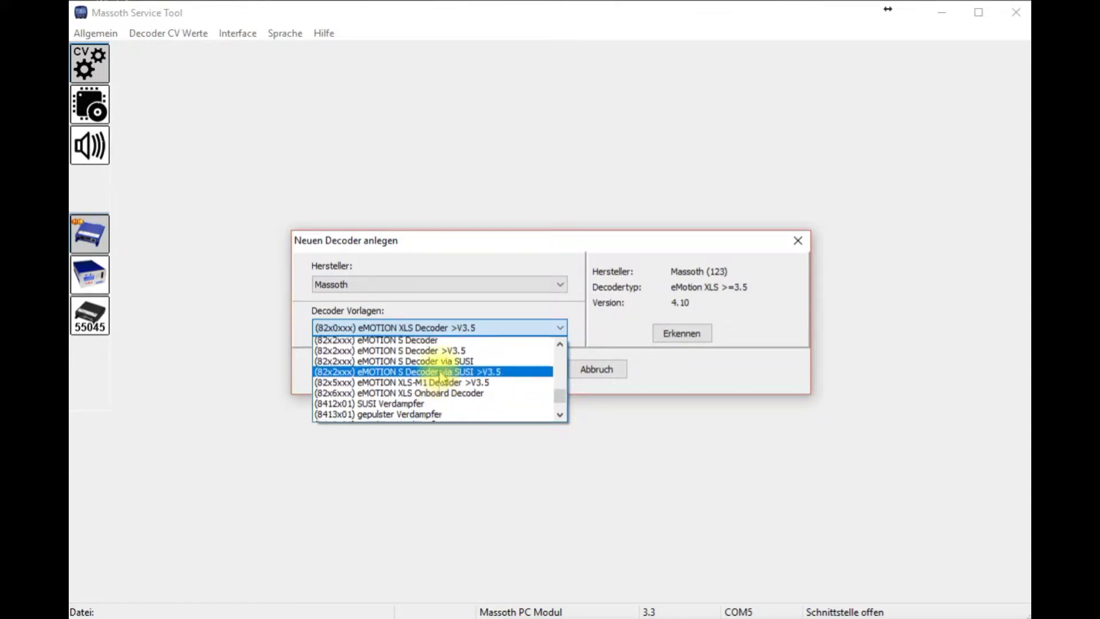
scroll(441, 376, up, 1)
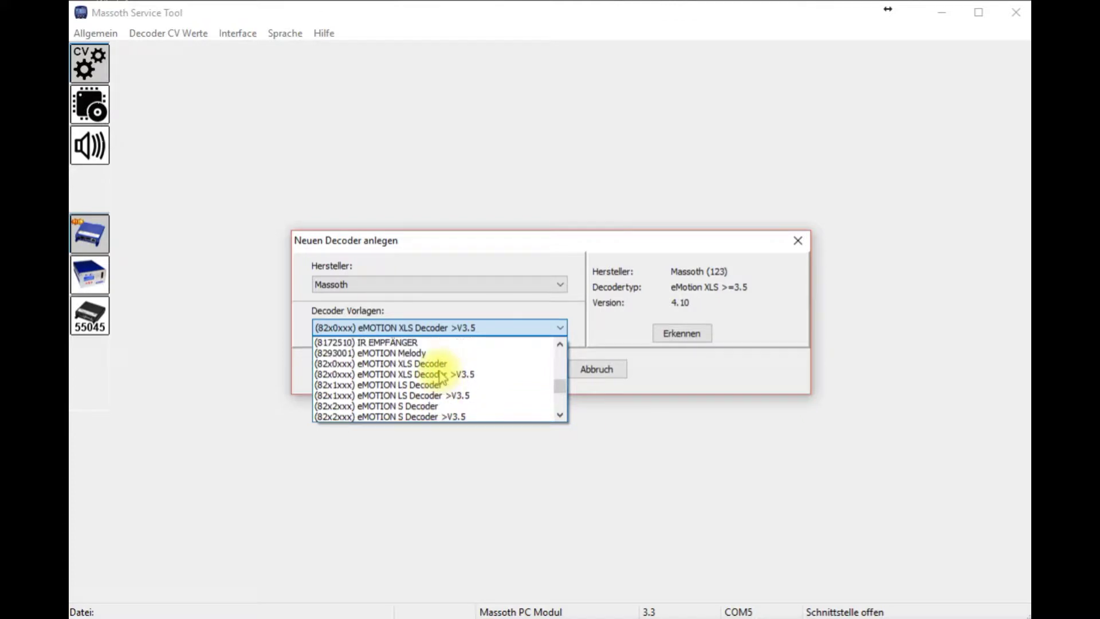
click(434, 370)
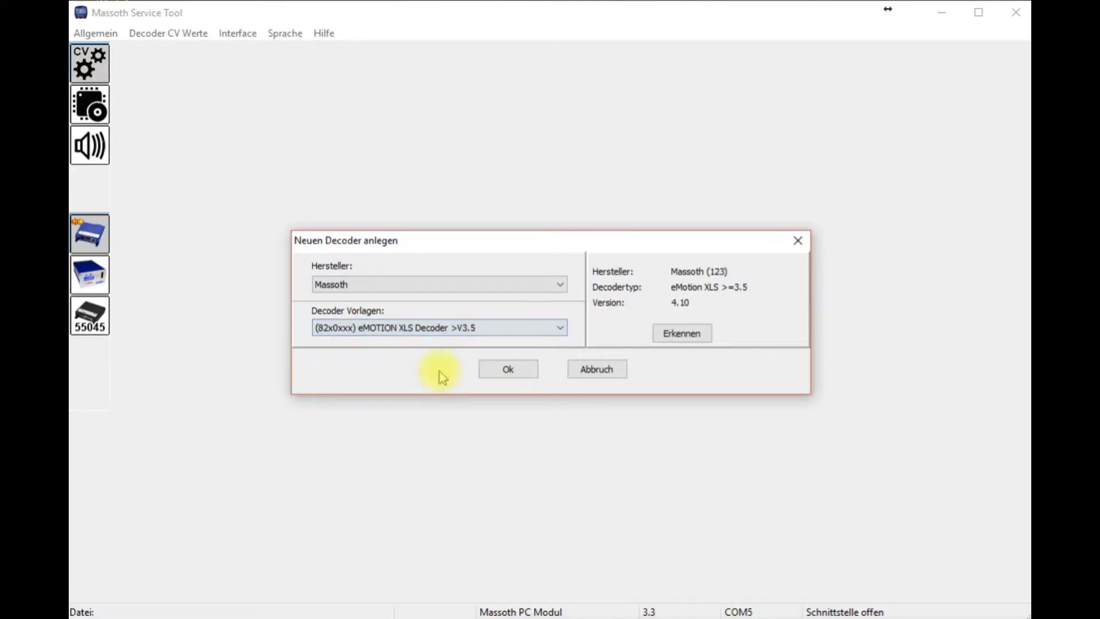
click(496, 373)
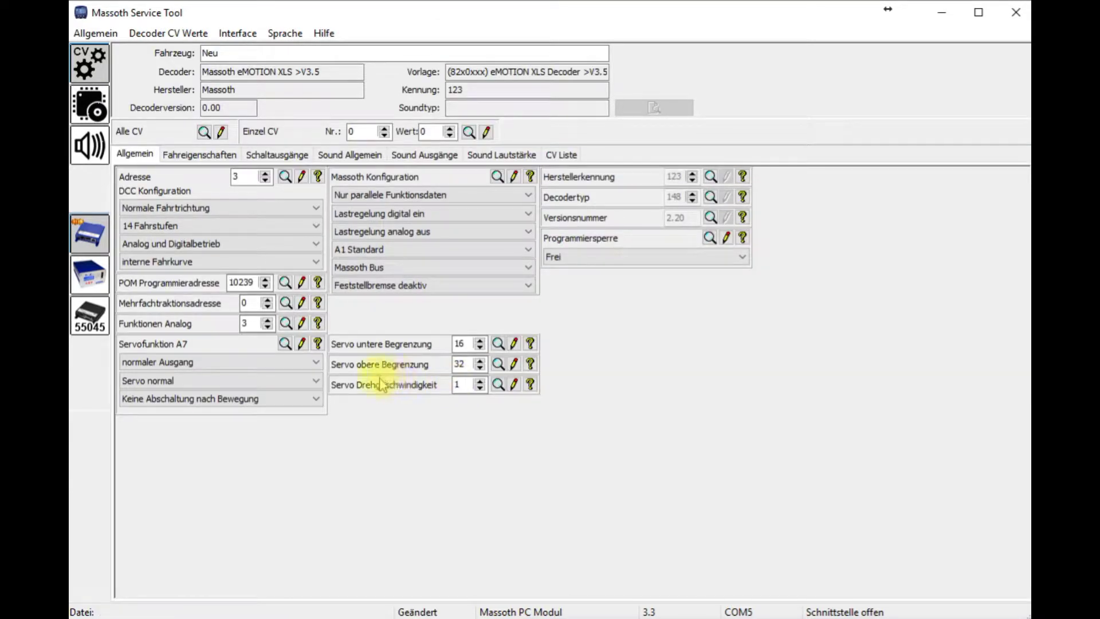
click(204, 132)
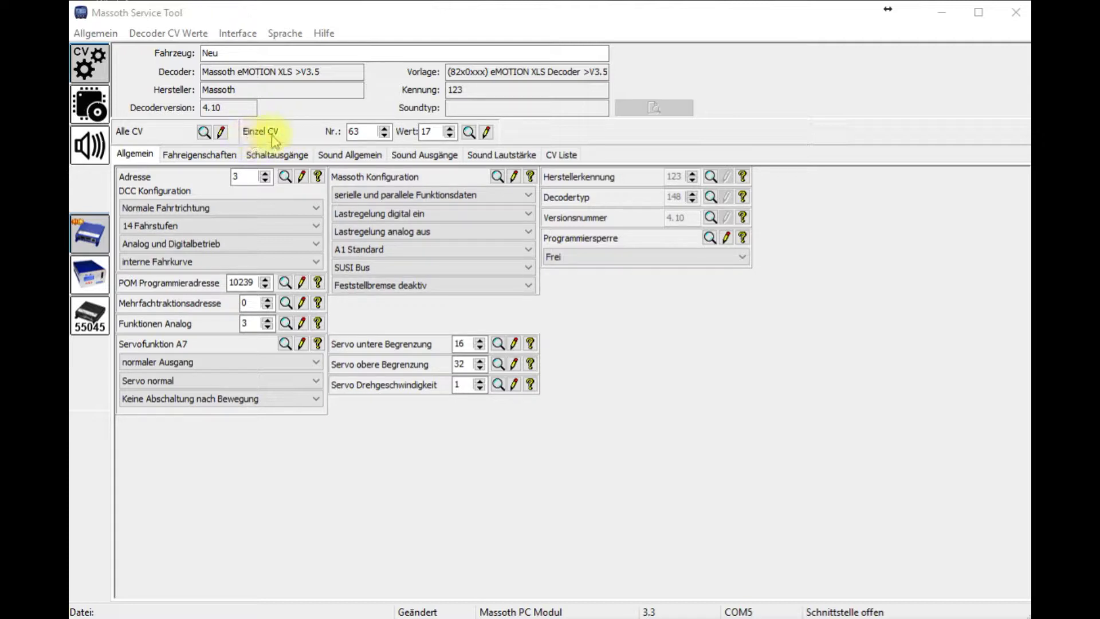
- Write the value 10 to CV 1 using the single CV programming fields
double_click(365, 135)
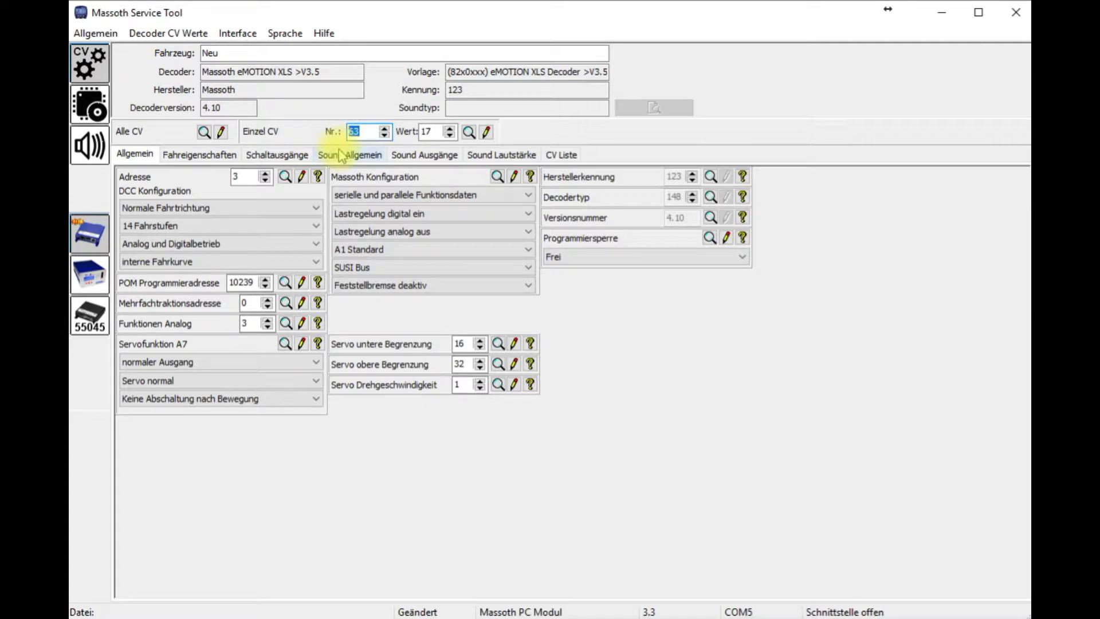
text(1)
double_click(431, 132)
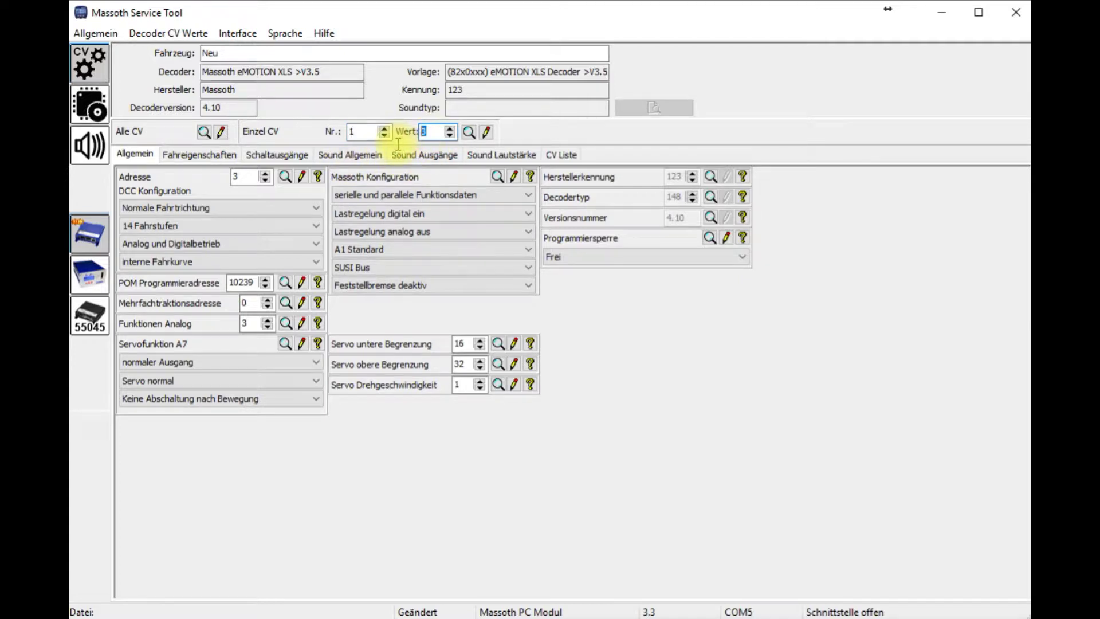
text(10)
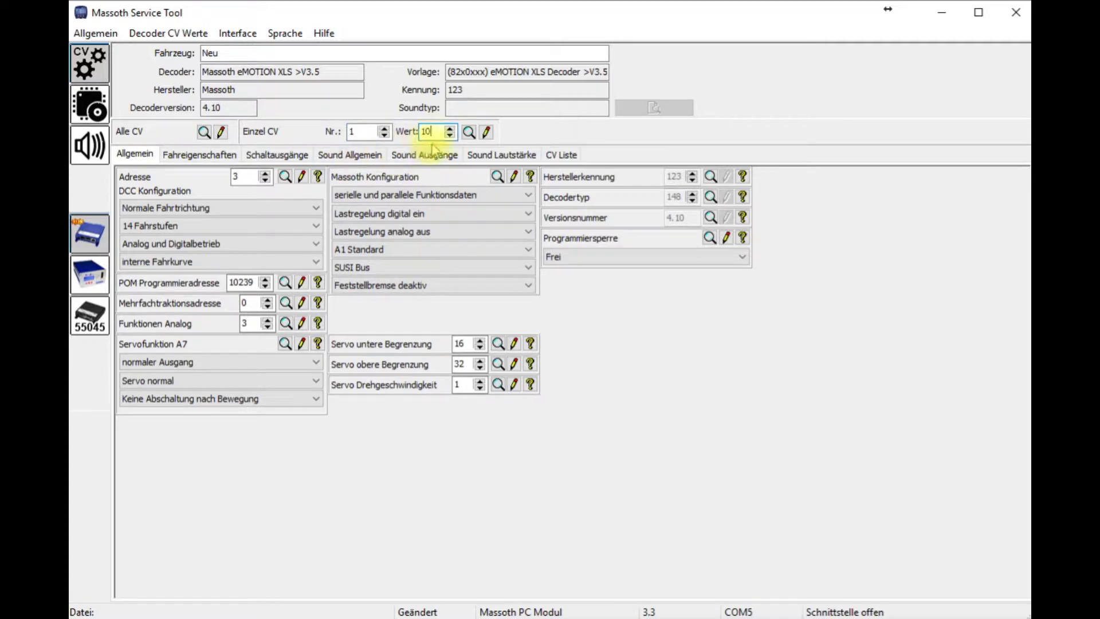
click(487, 133)
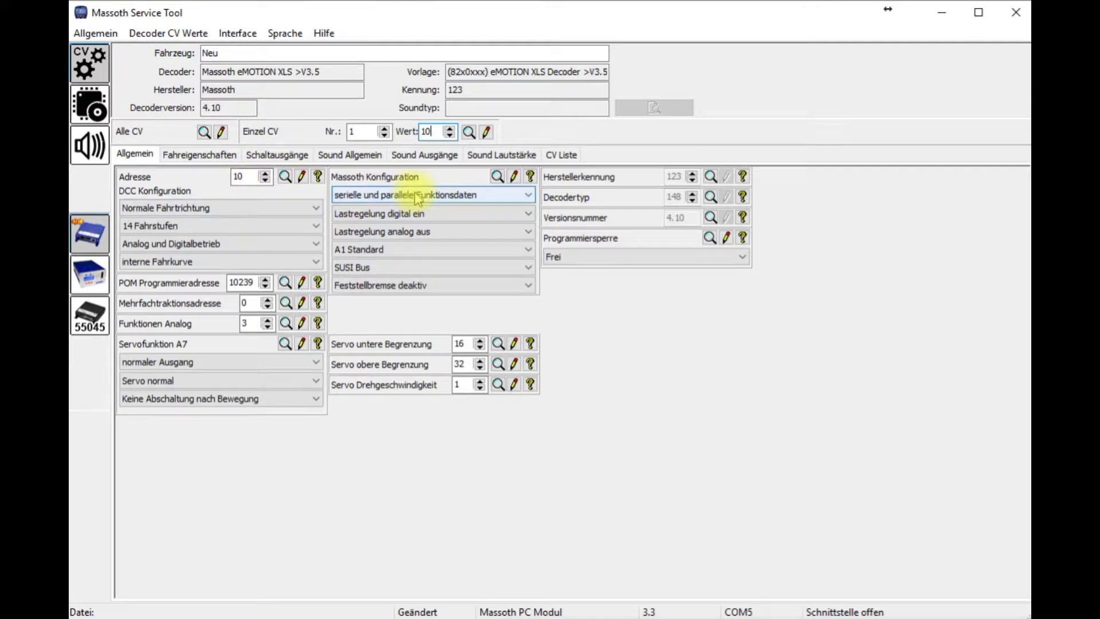
- Set the decoder address to 3 in the general settings and write it to the decoder
drag(267, 177, 215, 188)
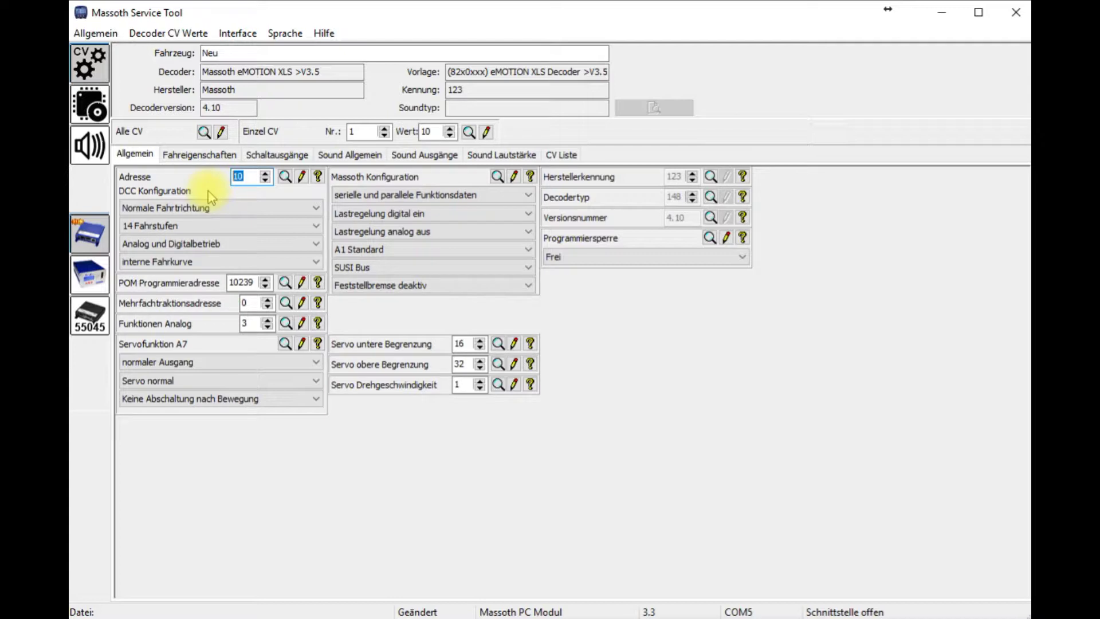
text(3)
click(302, 178)
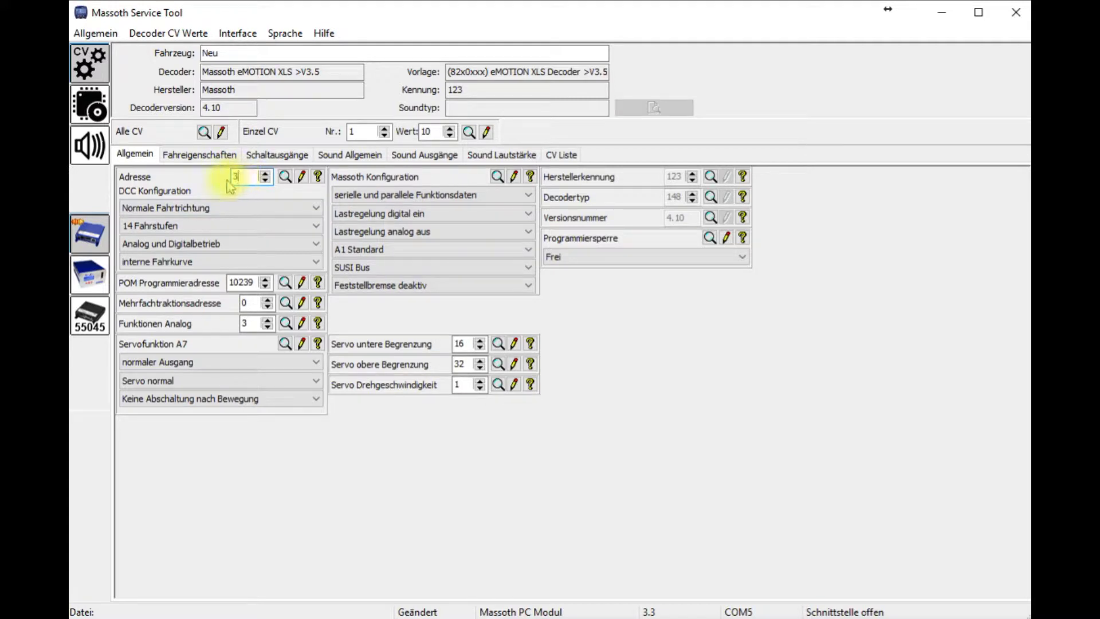
- Set the DCC configuration to nur Digitalbetrieb and 28/128 Fahrstufen
click(177, 246)
click(179, 259)
click(181, 226)
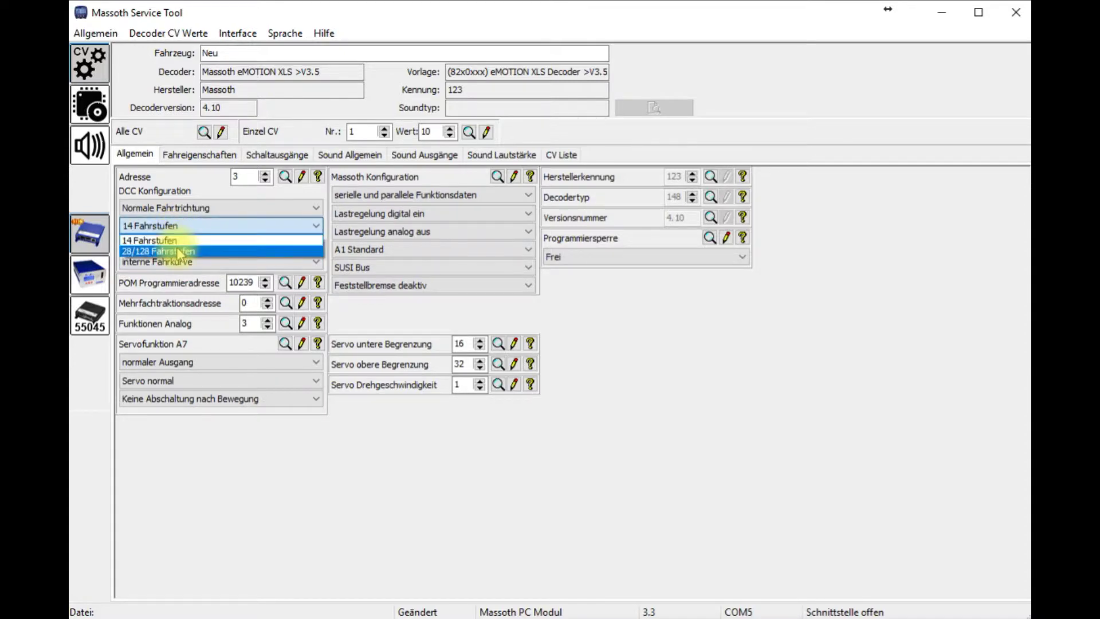
click(179, 252)
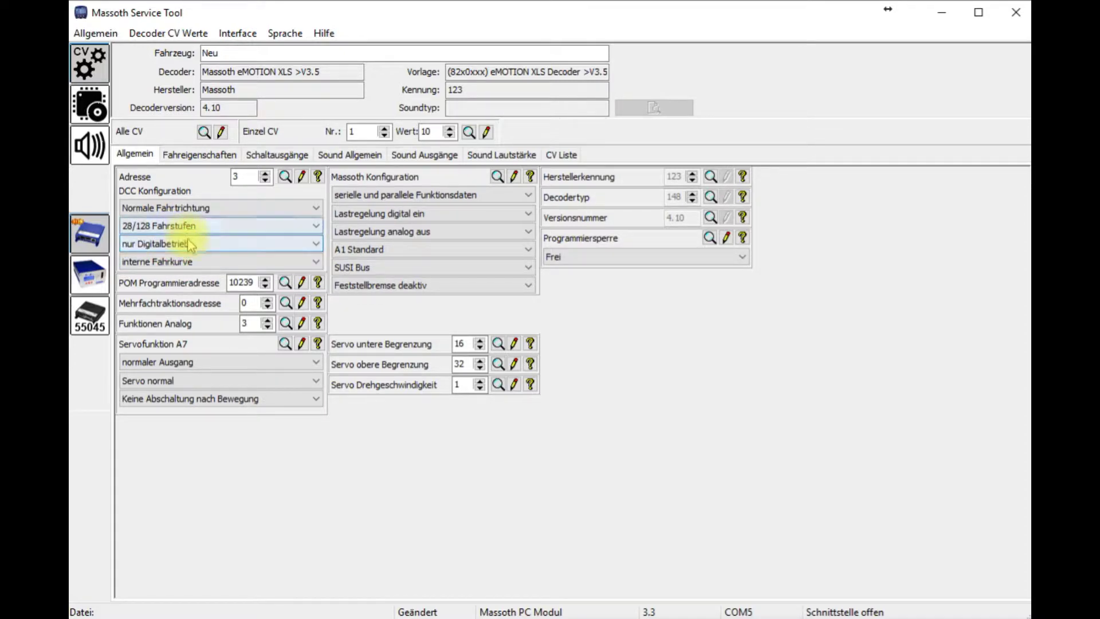
- Set the decoder address to 12 and write it to the decoder
double_click(246, 178)
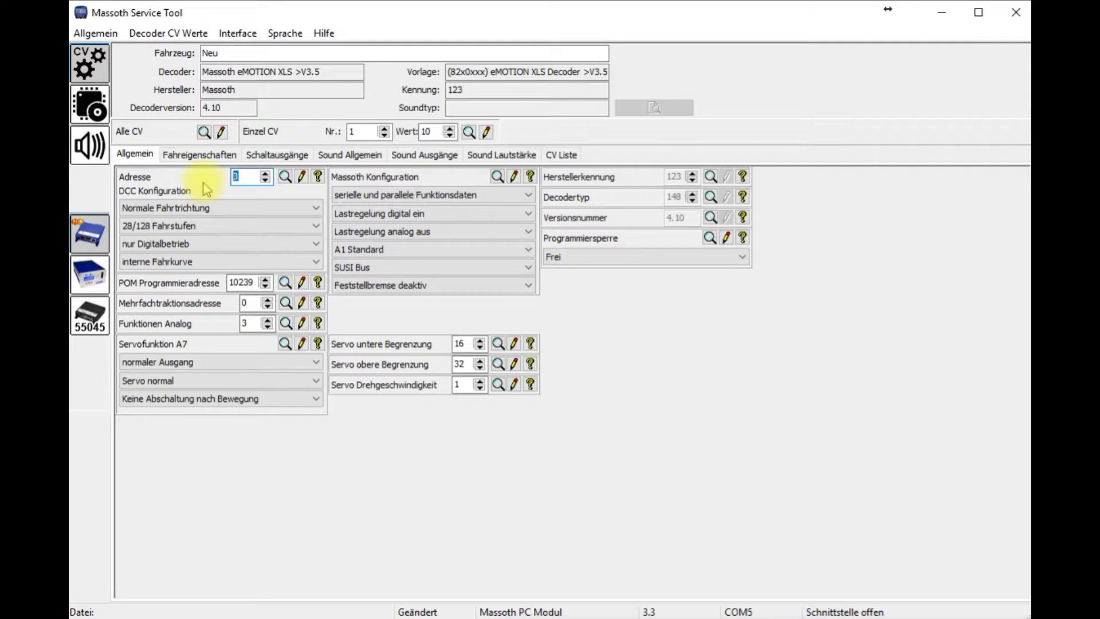
text(12)
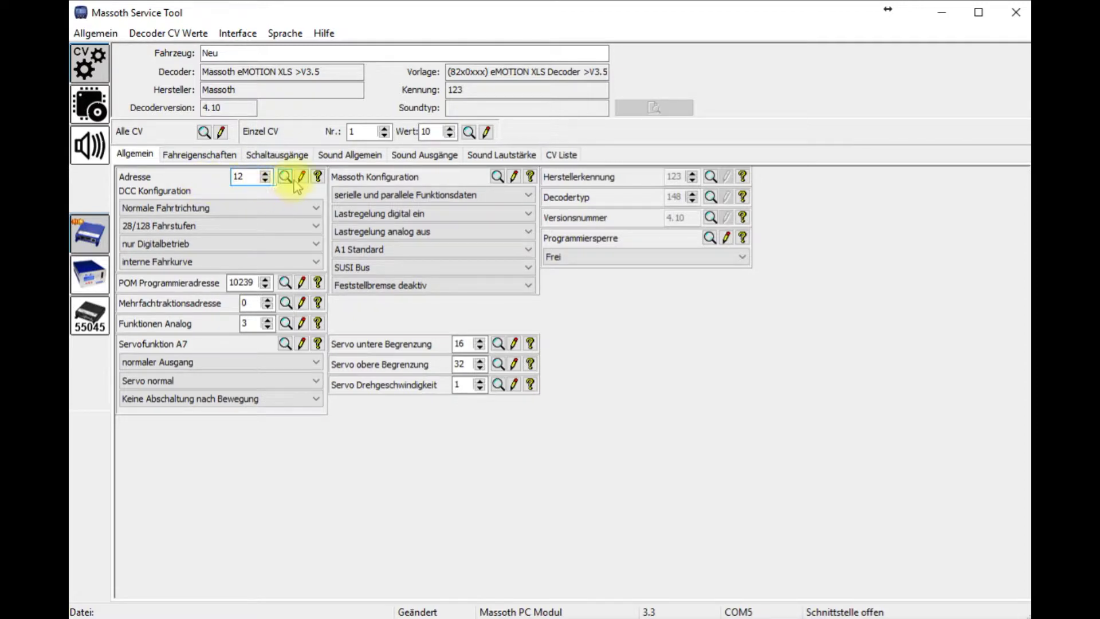
click(301, 178)
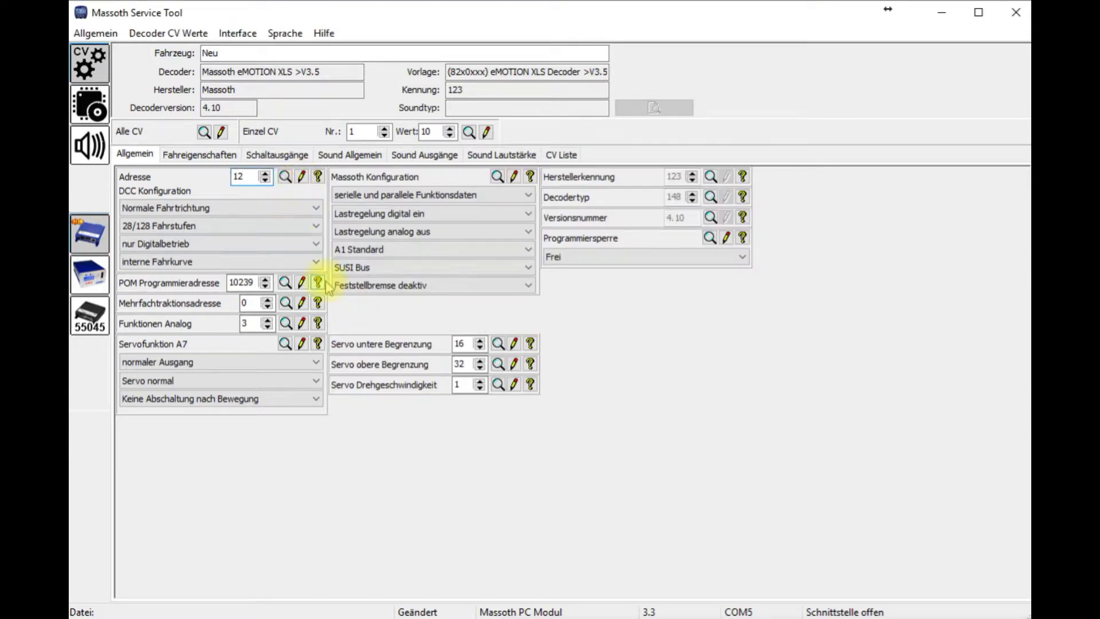
- Change the Massoth configuration to Nur parallele Funktionsdaten and write it to the decoder
click(373, 198)
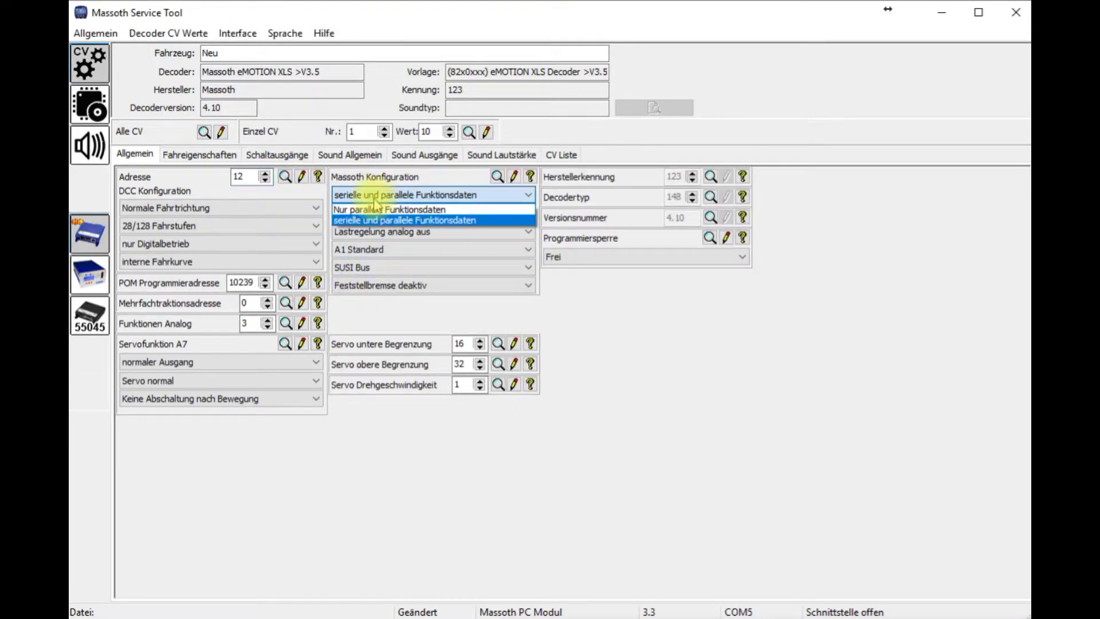
click(382, 216)
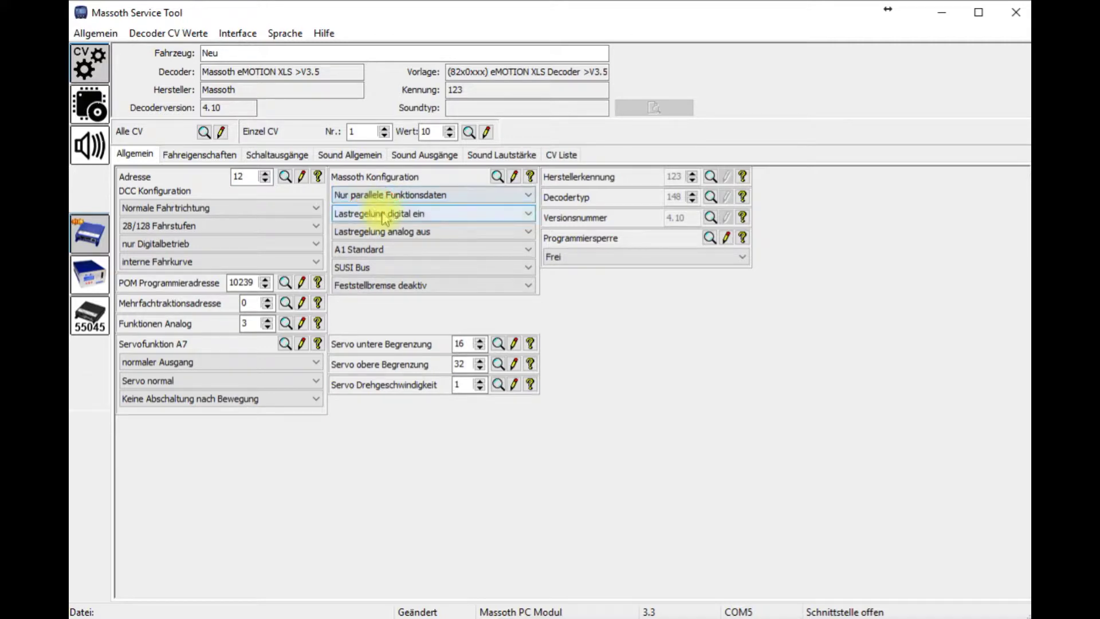
click(515, 177)
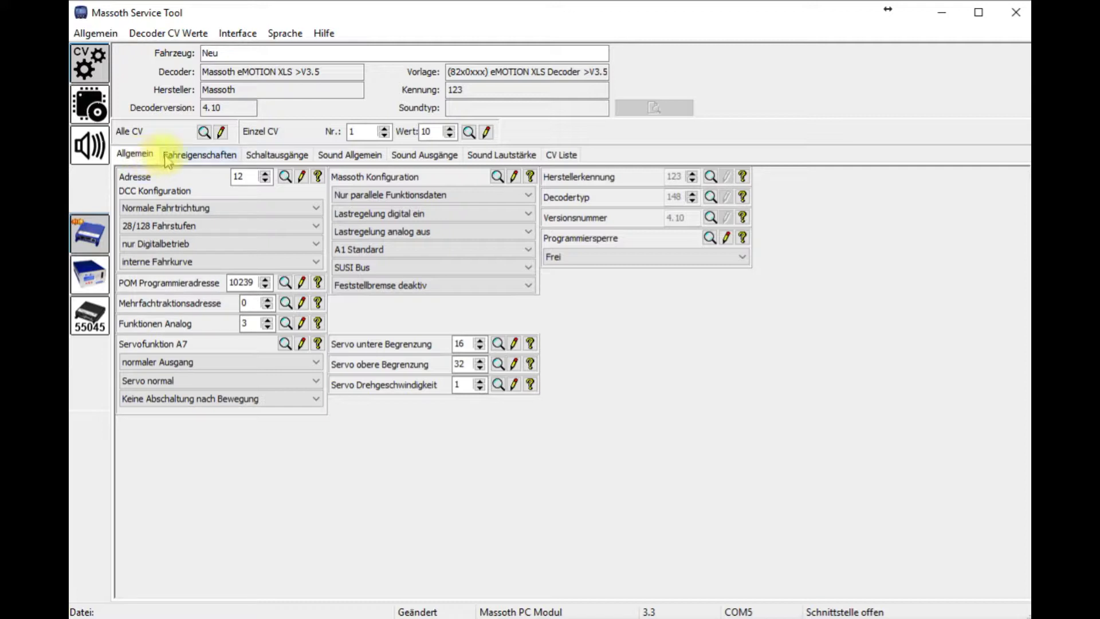
- Write a Maximale Geschwindigkeit of 150 to the decoder in the driving characteristics and consult its CV help
click(186, 163)
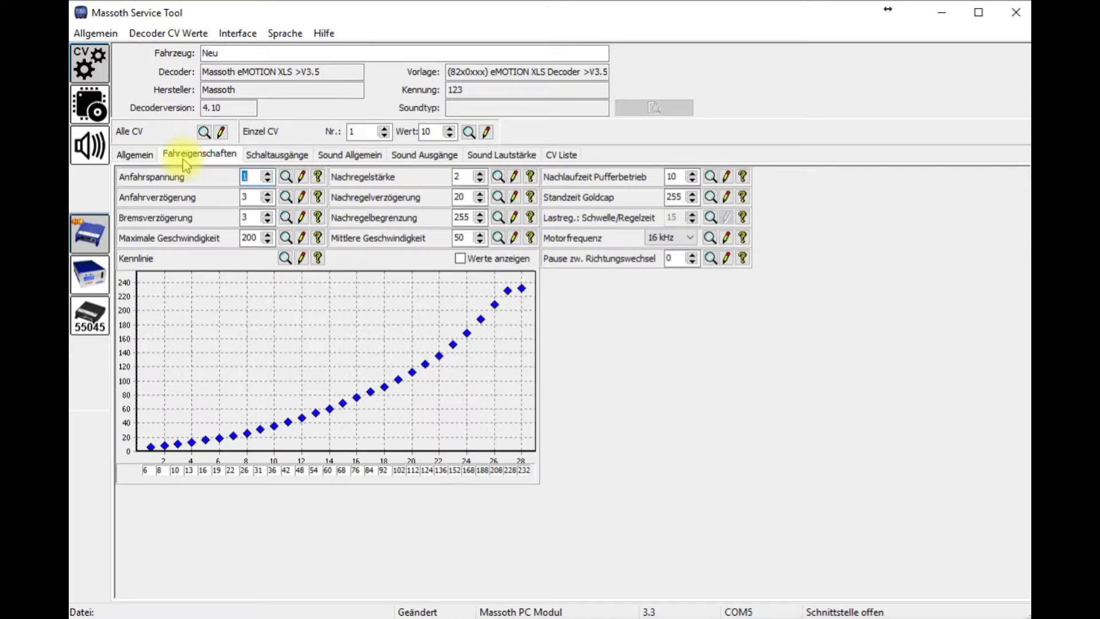
double_click(259, 238)
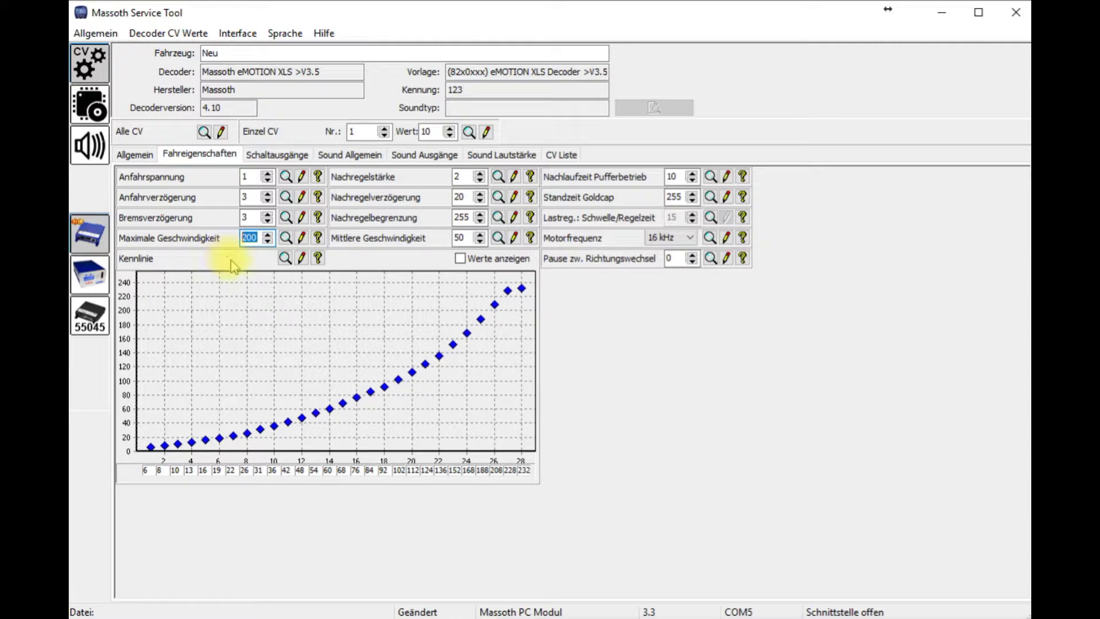
text(150)
click(301, 243)
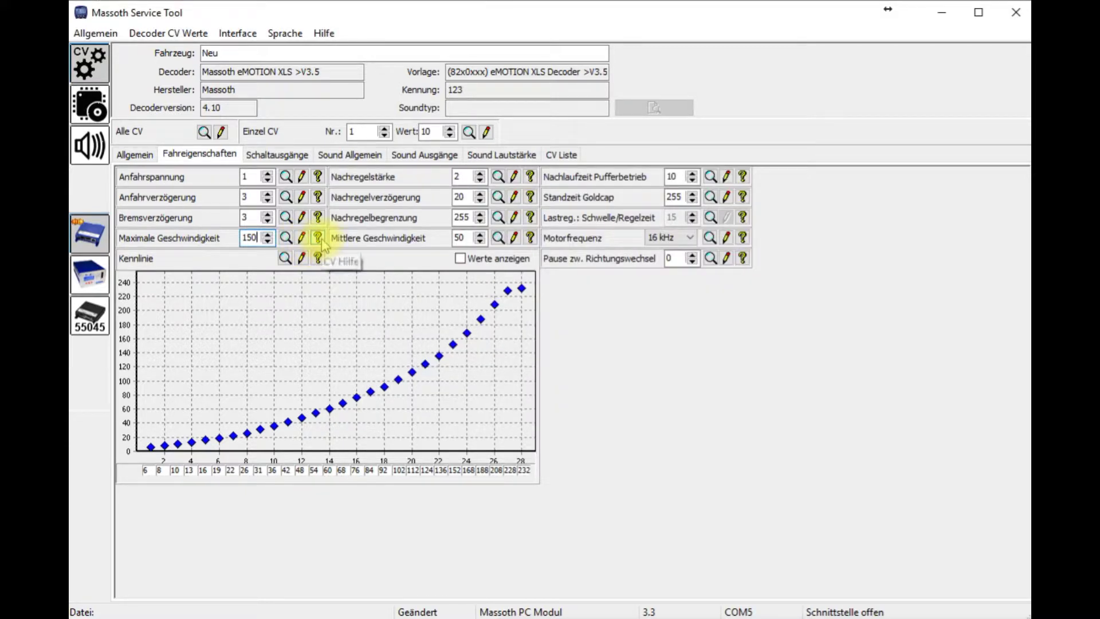
click(321, 241)
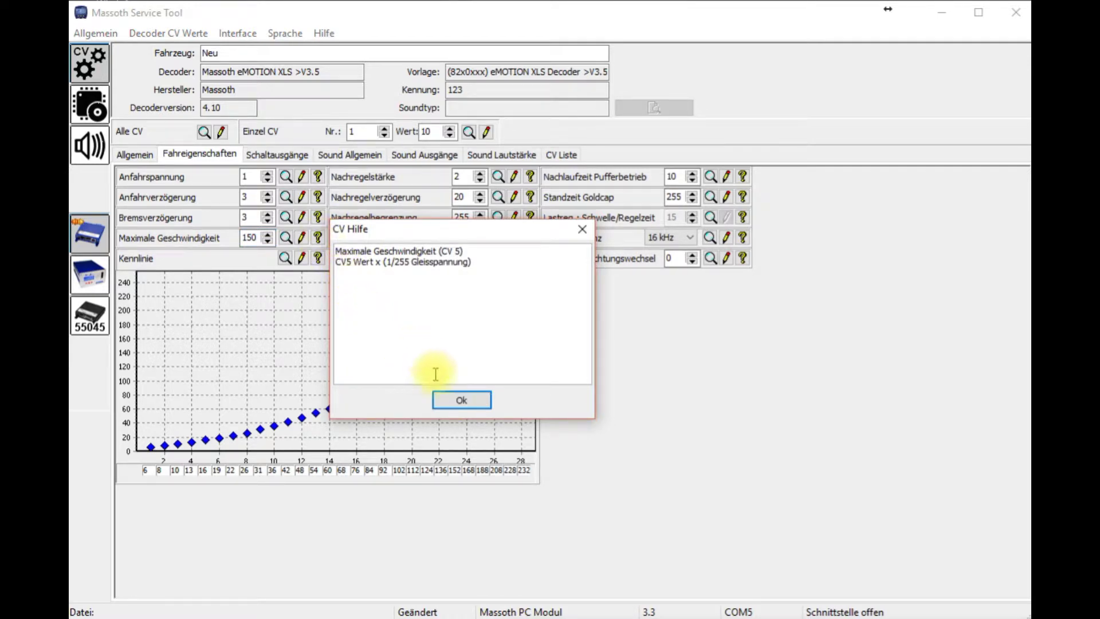
click(457, 403)
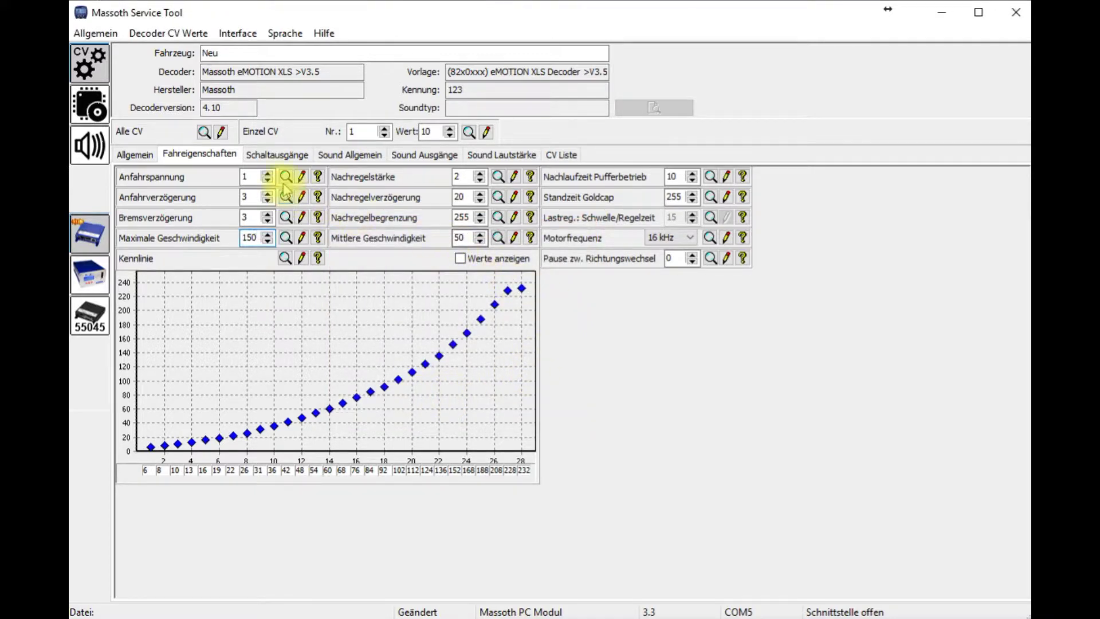
- Assign switching output A02 to F5 Taste, leaving its direction mode at Taste, and read its CV
click(279, 155)
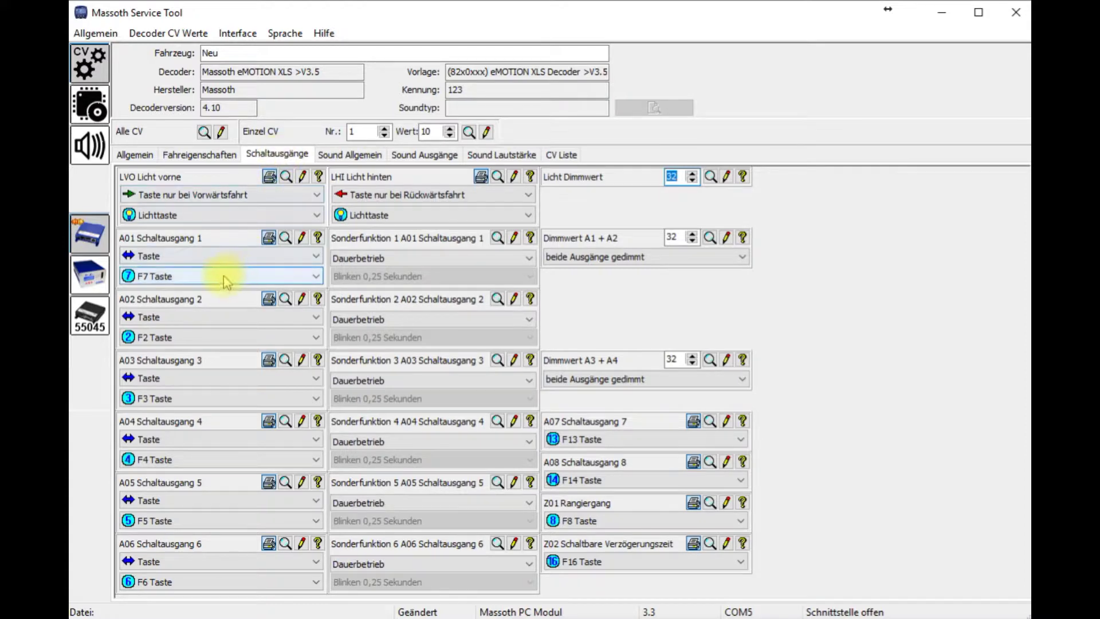
click(182, 341)
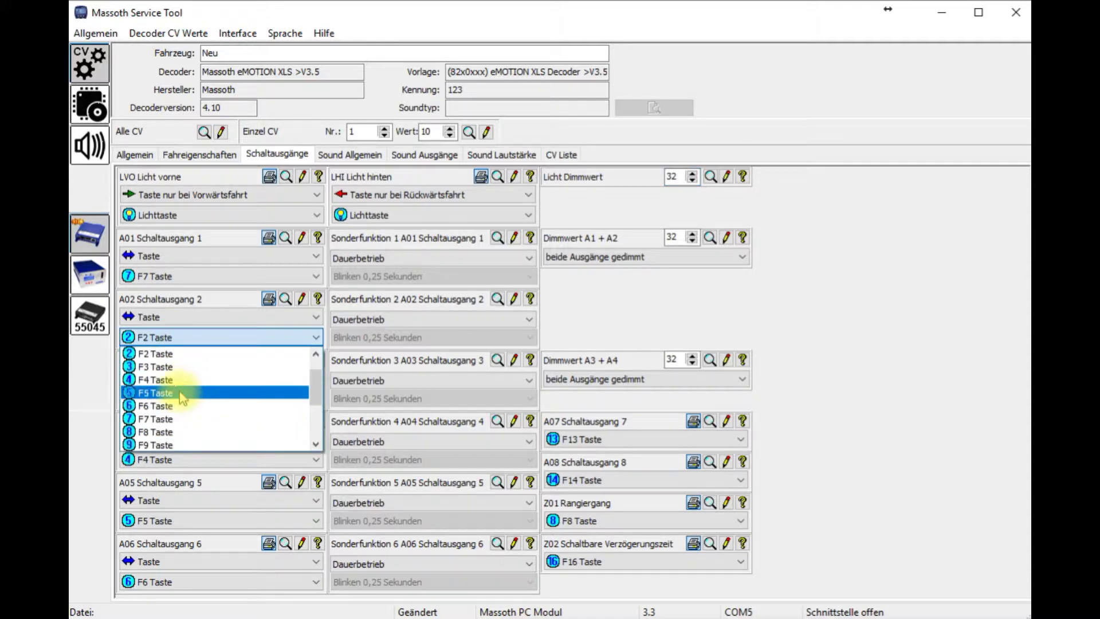
click(178, 383)
click(193, 317)
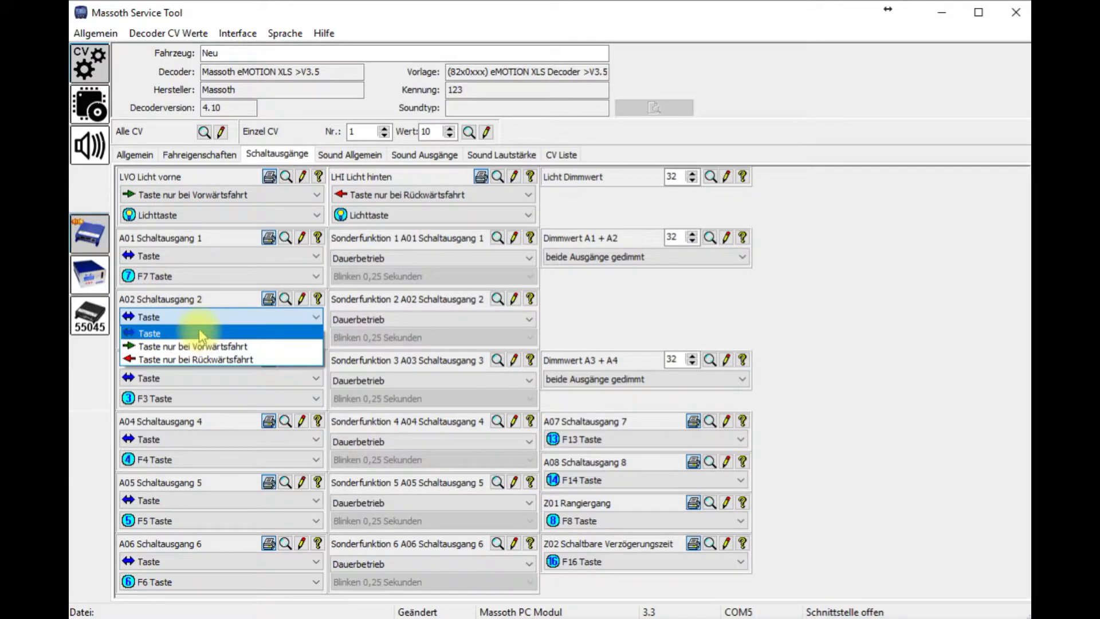
click(202, 319)
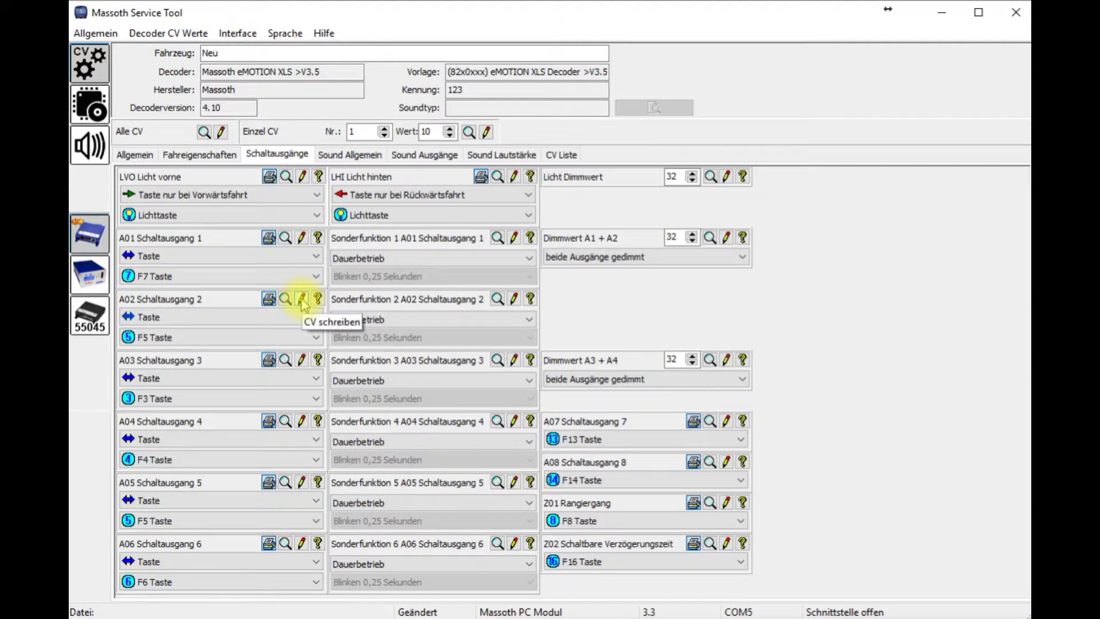
click(285, 299)
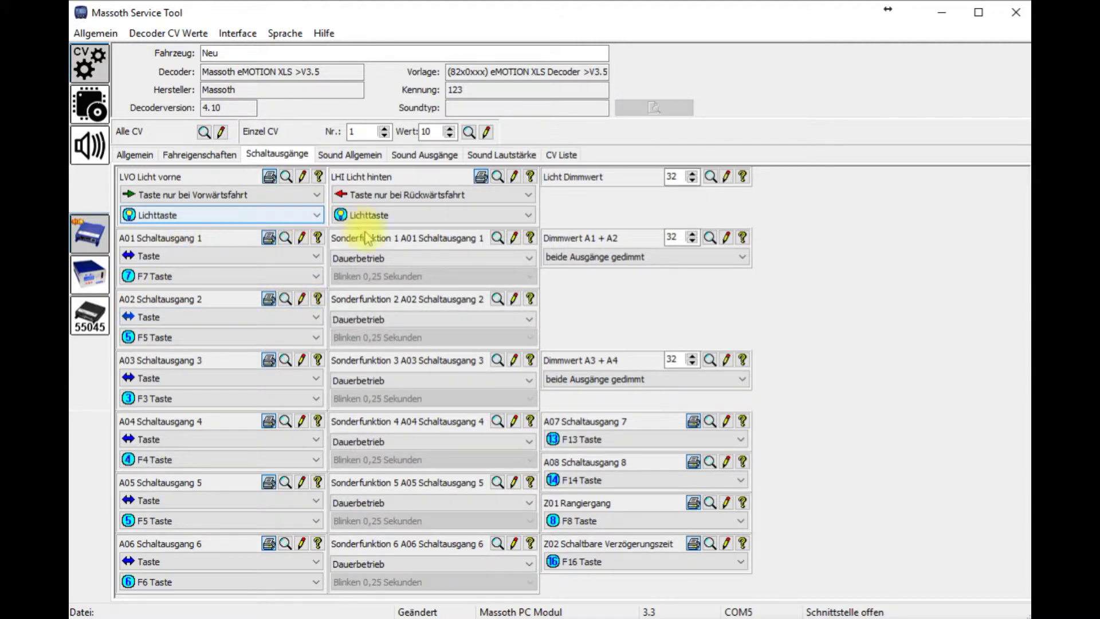
- Examine the available Sonderfunktion modes for switching outputs A01 and A03
click(393, 259)
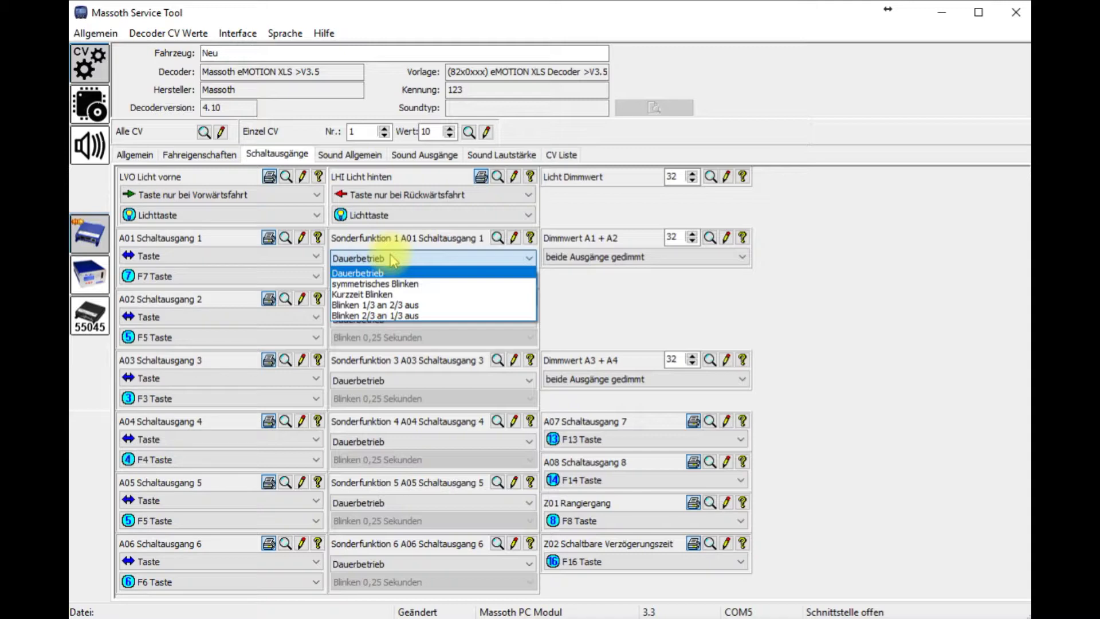
click(390, 256)
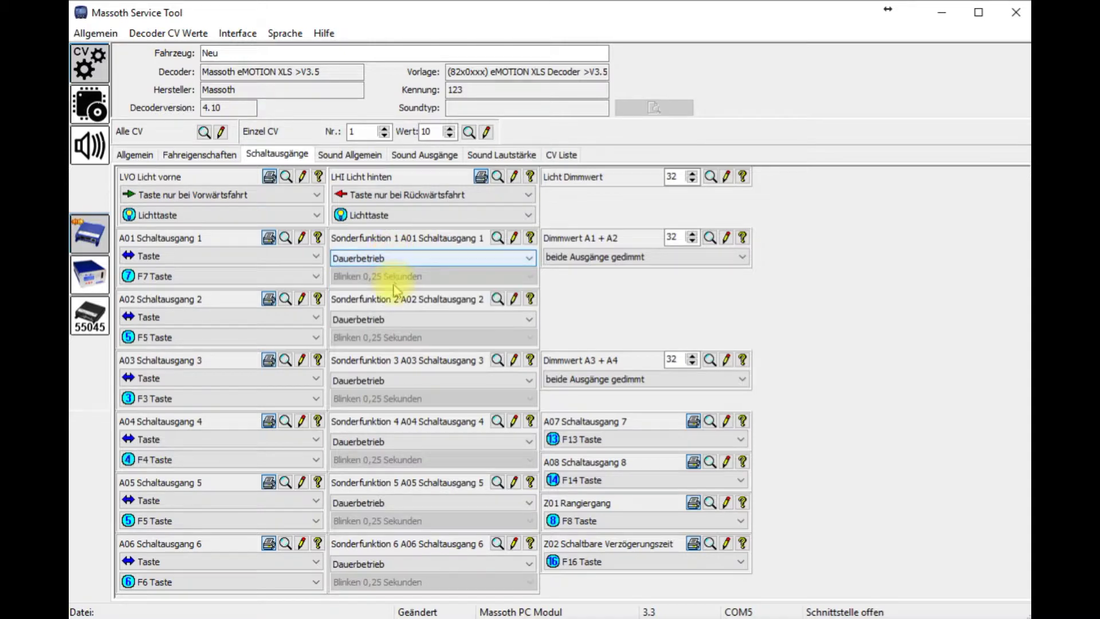
click(403, 382)
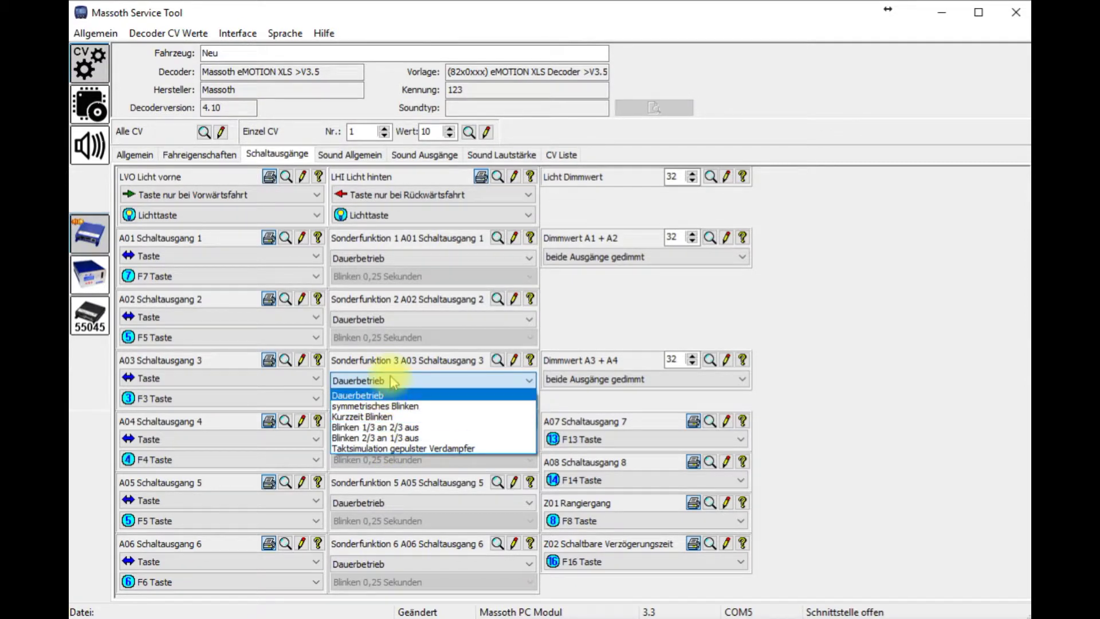
click(552, 328)
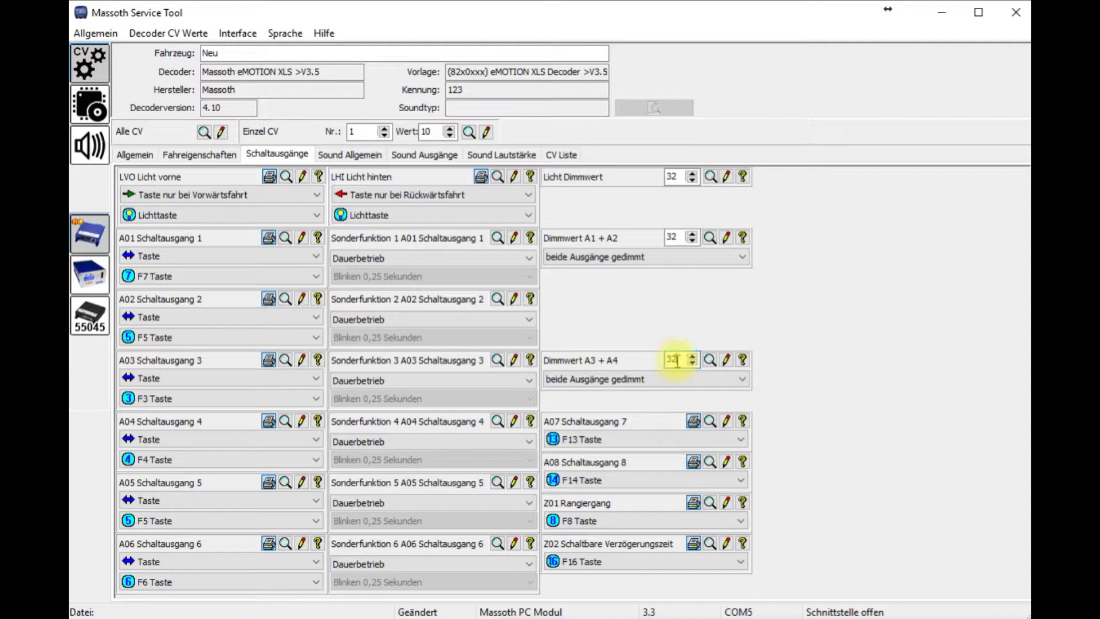
- Set Dimmwert A3 + A4 to 5 with Nur erster Ausgang gedimmt and consult its CV help
double_click(673, 360)
text(5)
click(651, 387)
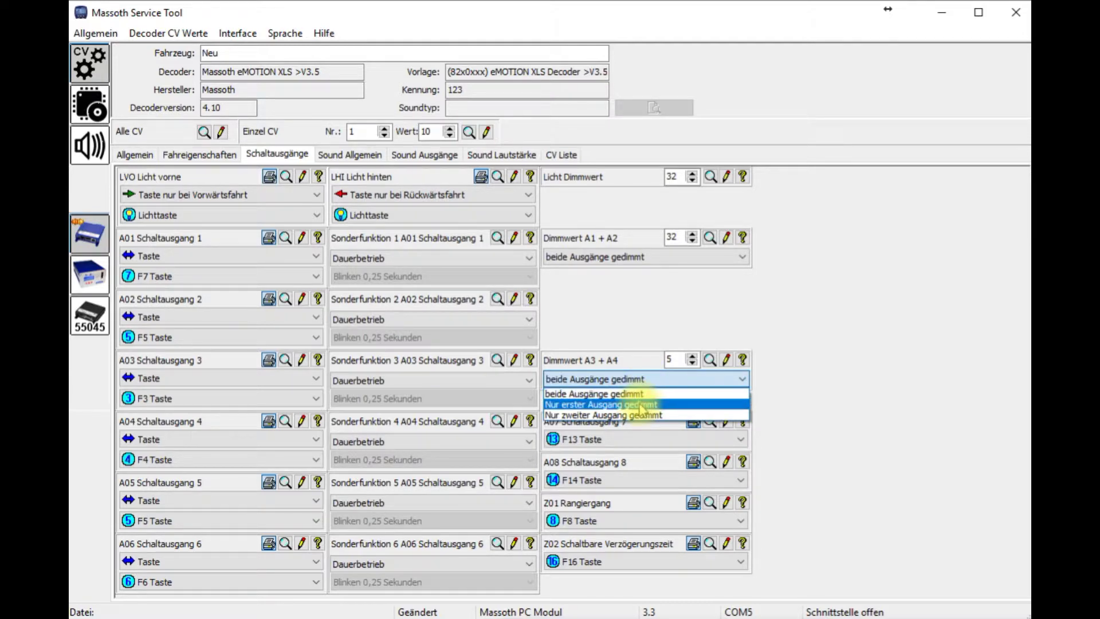
click(641, 404)
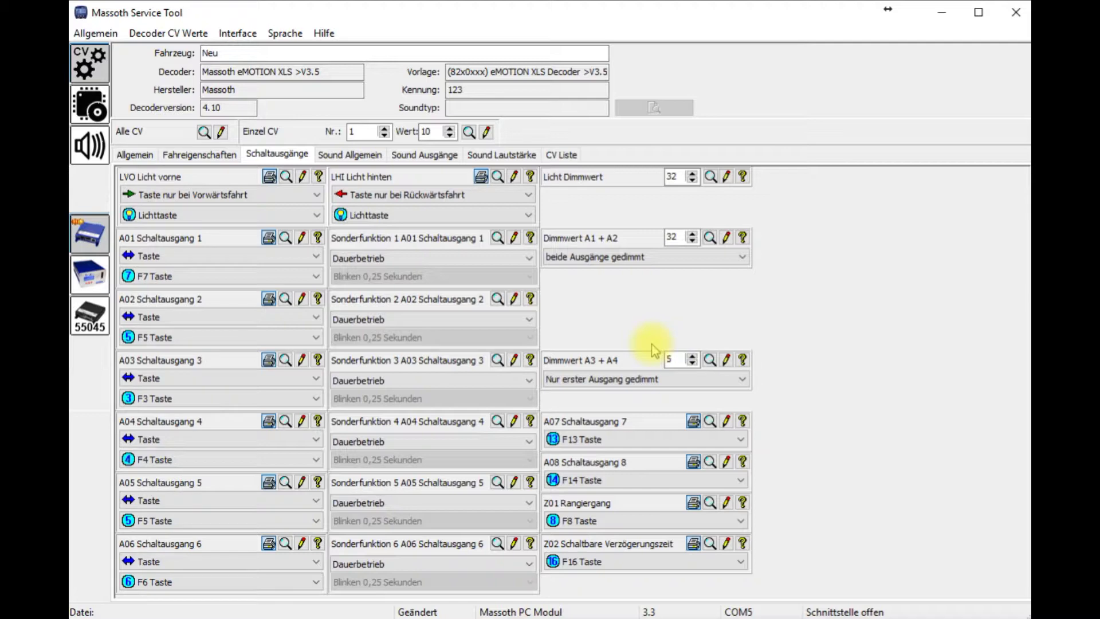
click(743, 360)
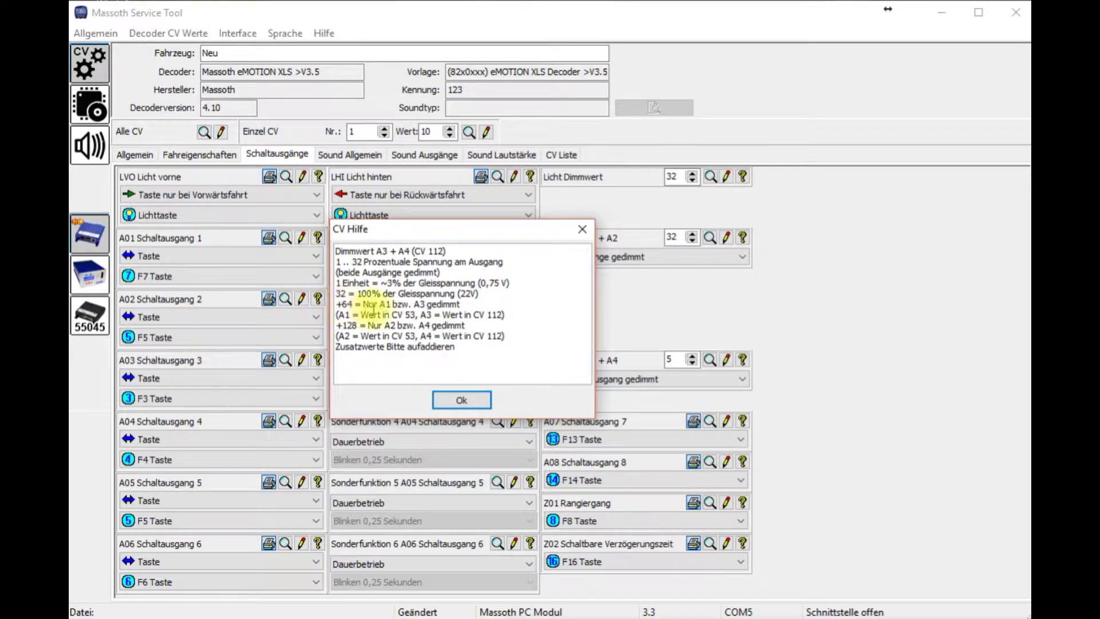
click(456, 398)
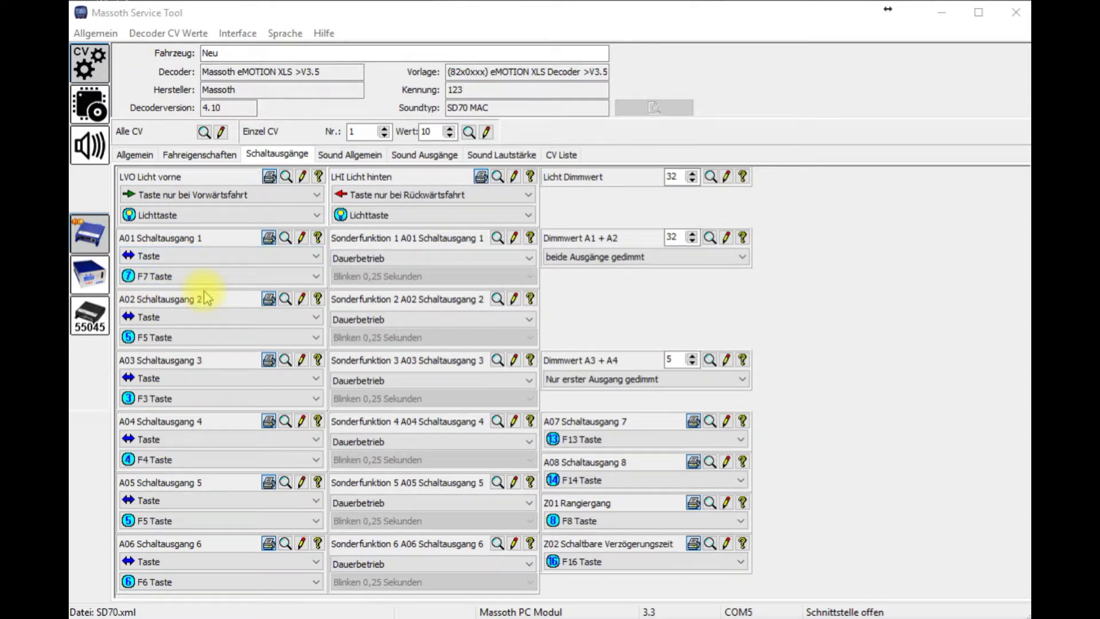
- In the decoder's function texts, rename output A01 to Verdampfer and A02 to Kesselfeuer
click(168, 35)
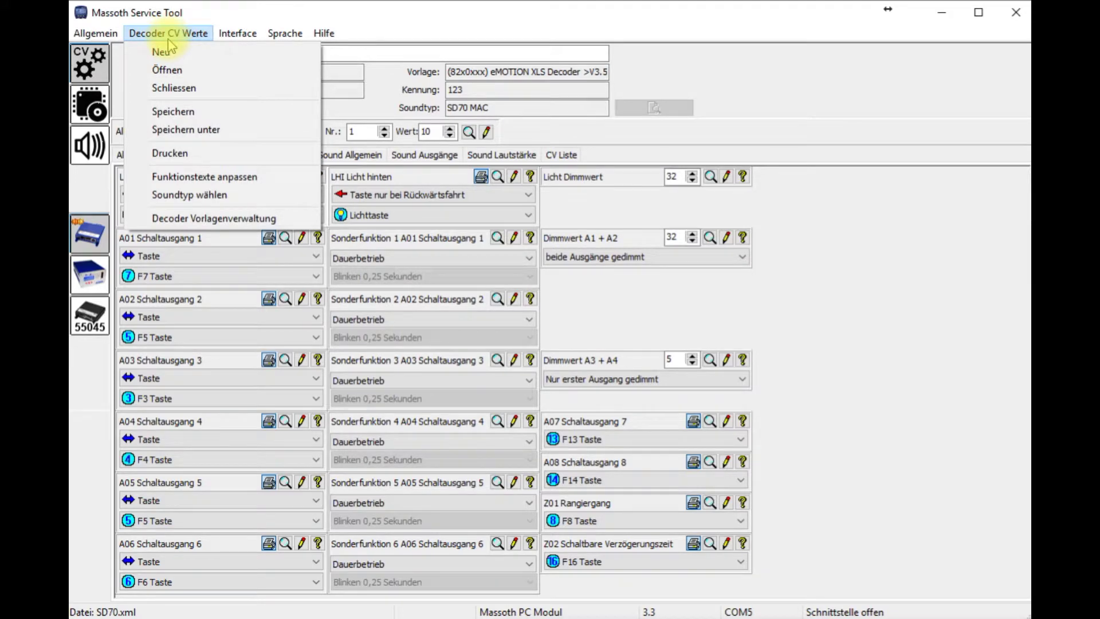
click(204, 176)
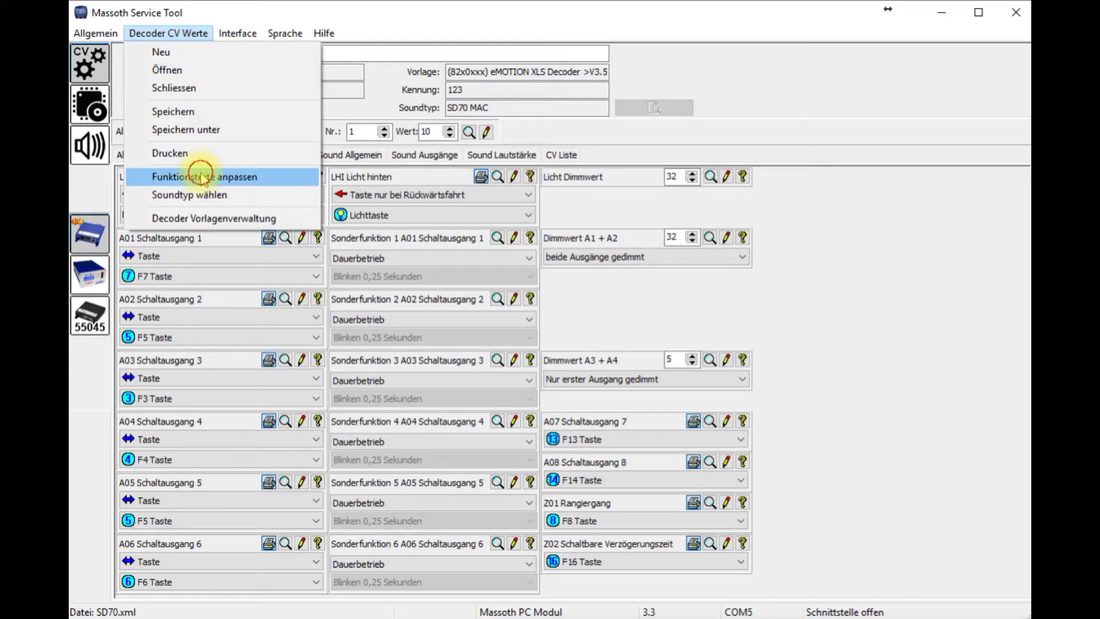
click(292, 196)
drag(299, 198, 143, 212)
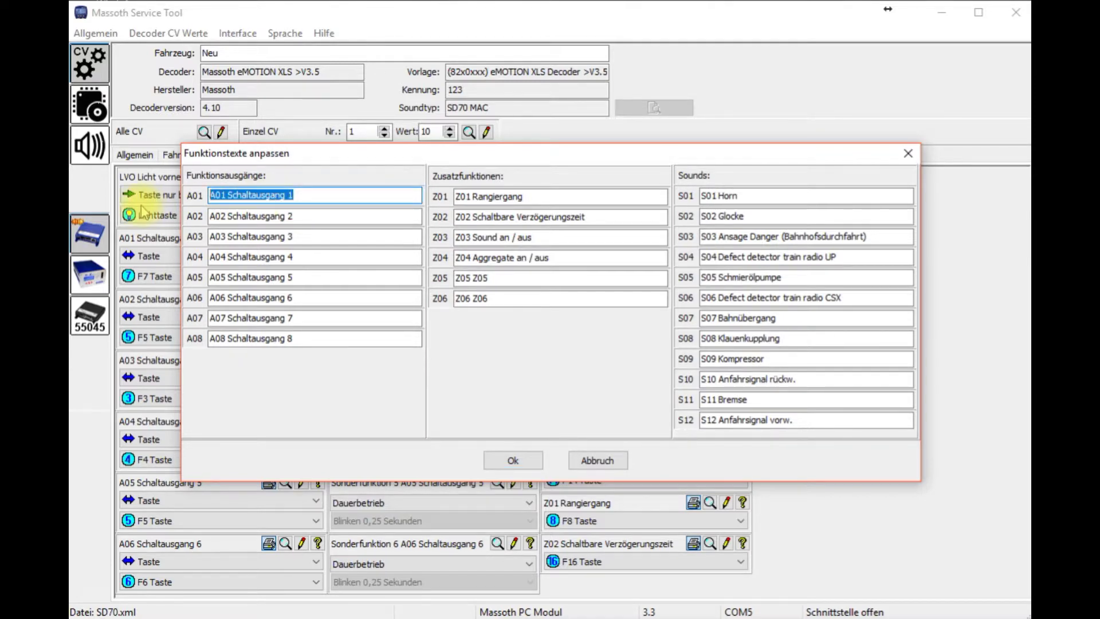
text(Verdampfer)
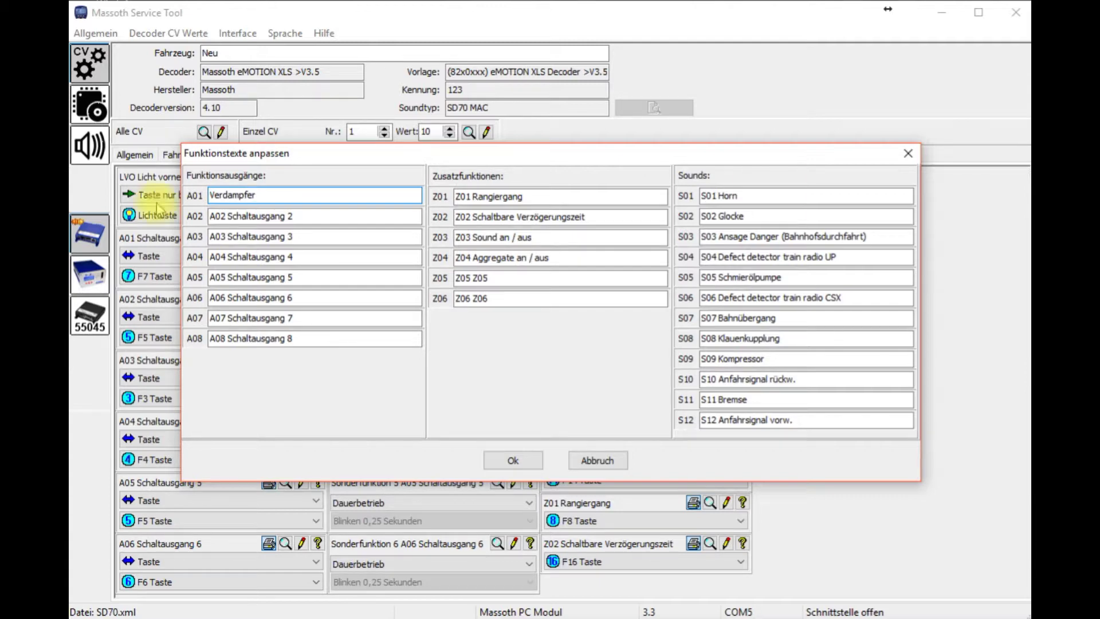
drag(295, 216, 180, 226)
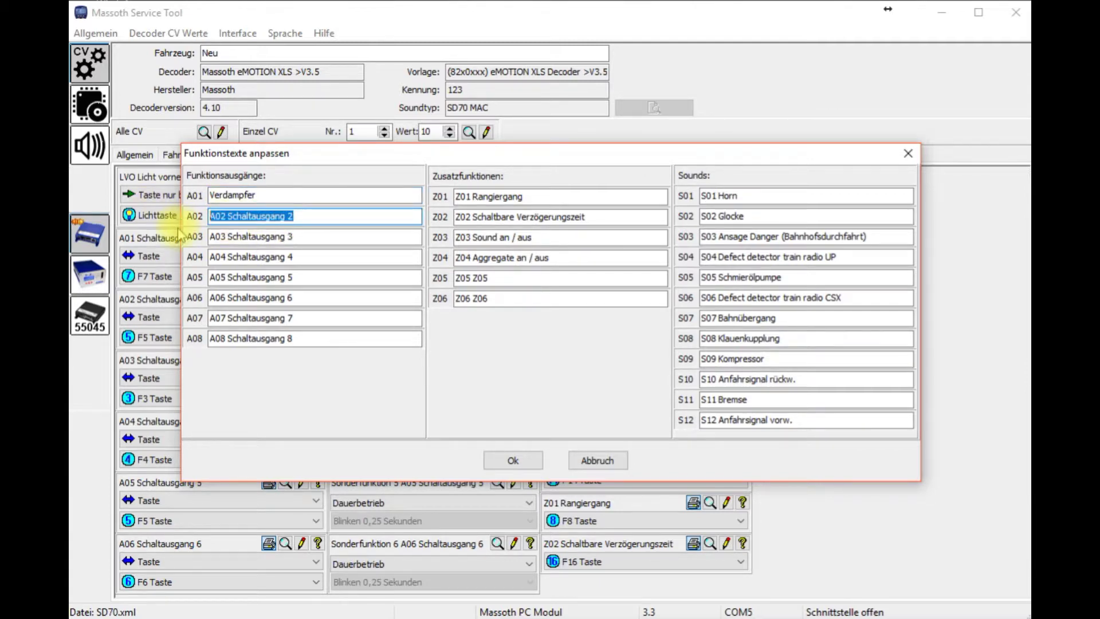
text(Kesselfeuer)
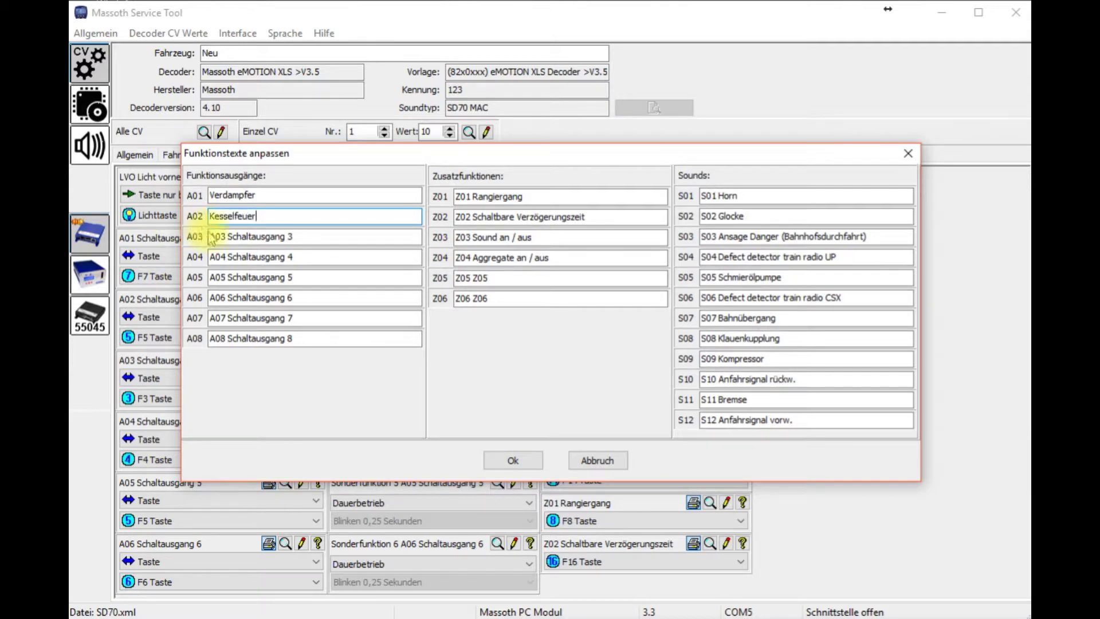
- Rename output A03 to Licht innen and apply the function texts, overwriting those of the current decoder
click(298, 236)
drag(237, 243, 184, 261)
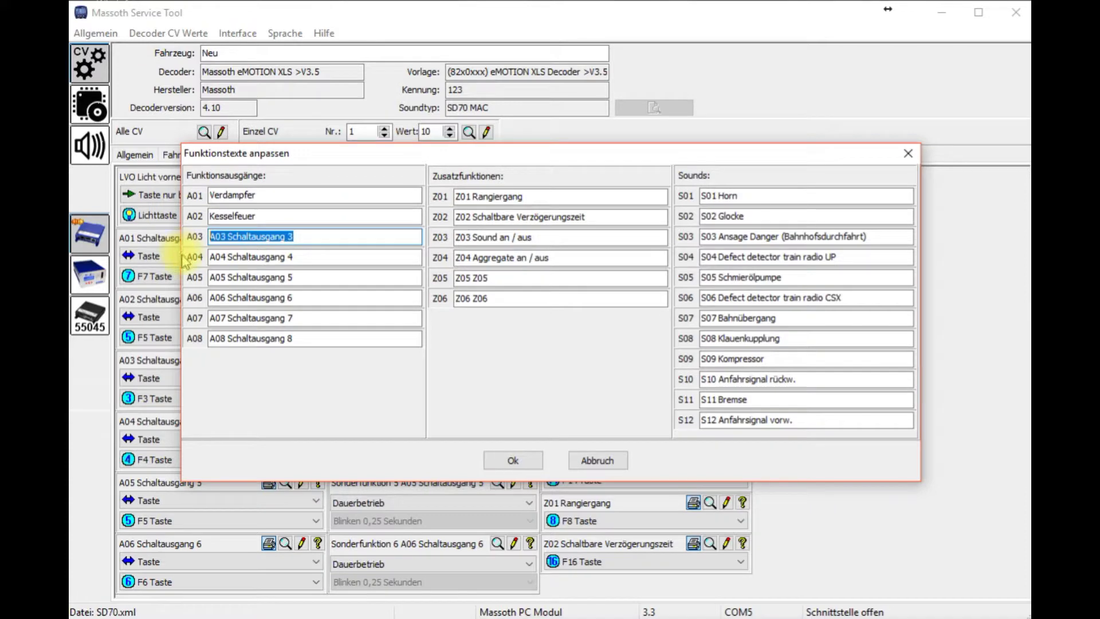
text(Licht)
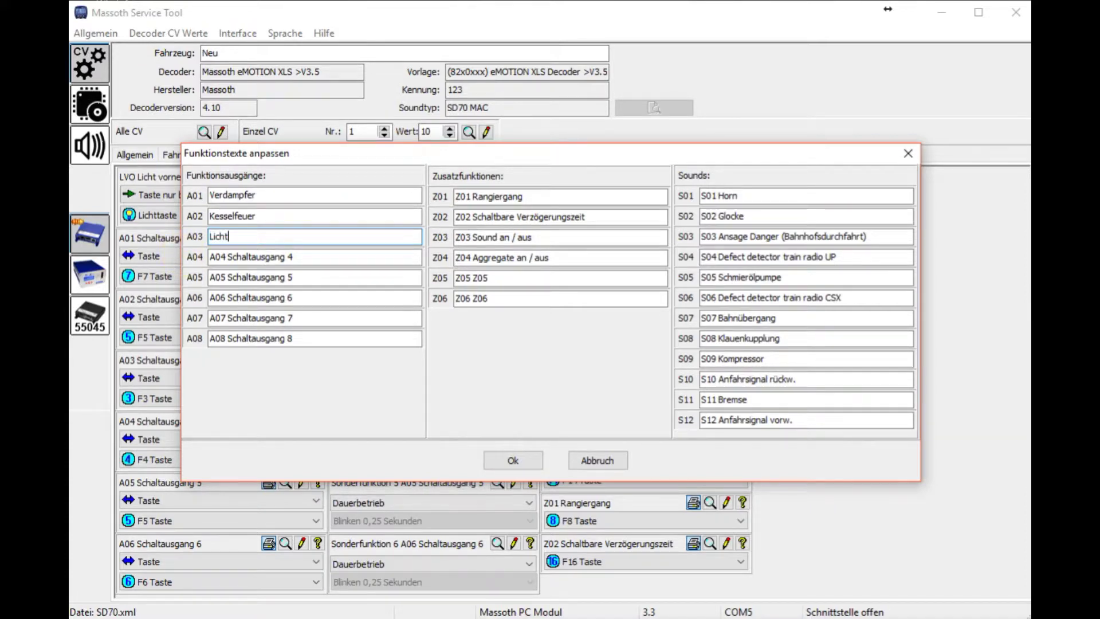
text( innen)
click(518, 467)
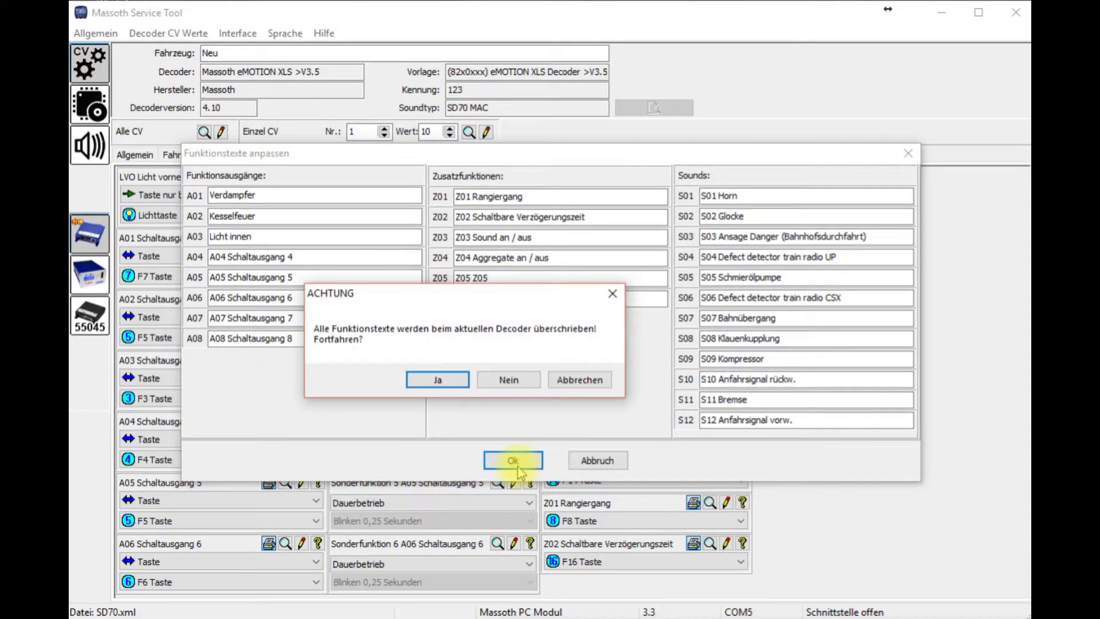
click(448, 384)
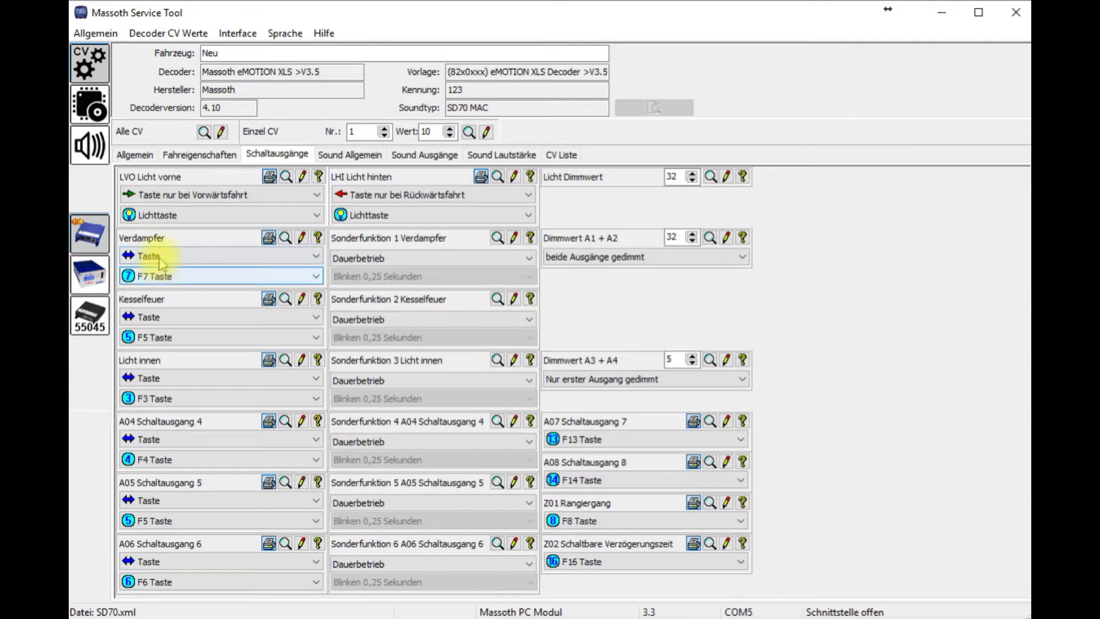
click(303, 89)
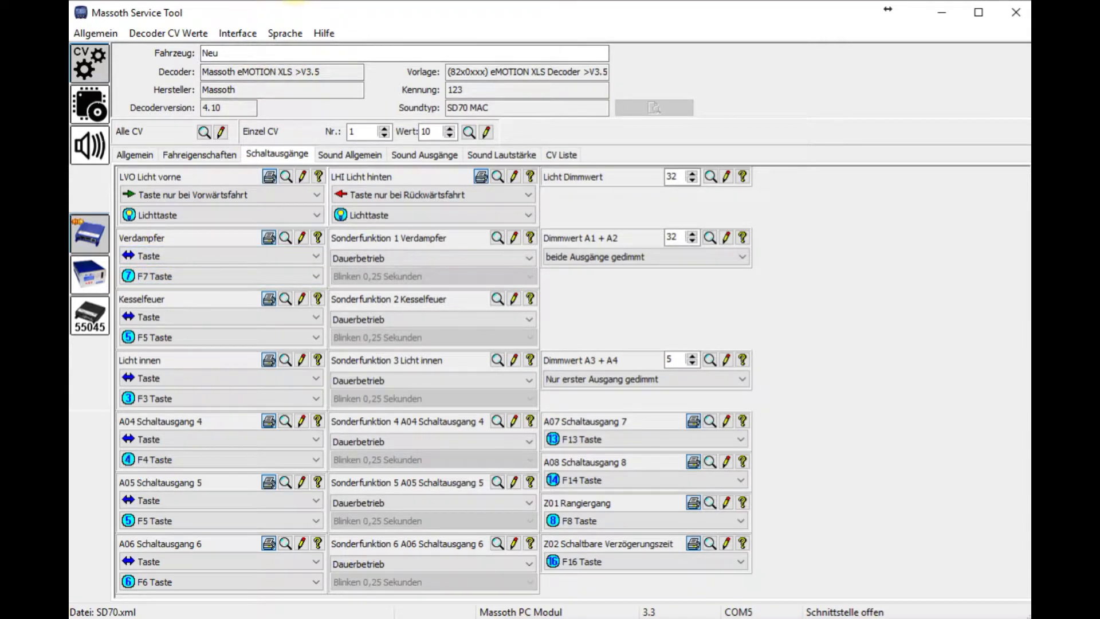
- Assign the Diesel sound type 822x310 SD70 MAC to the decoder, overwriting its function texts
click(331, 156)
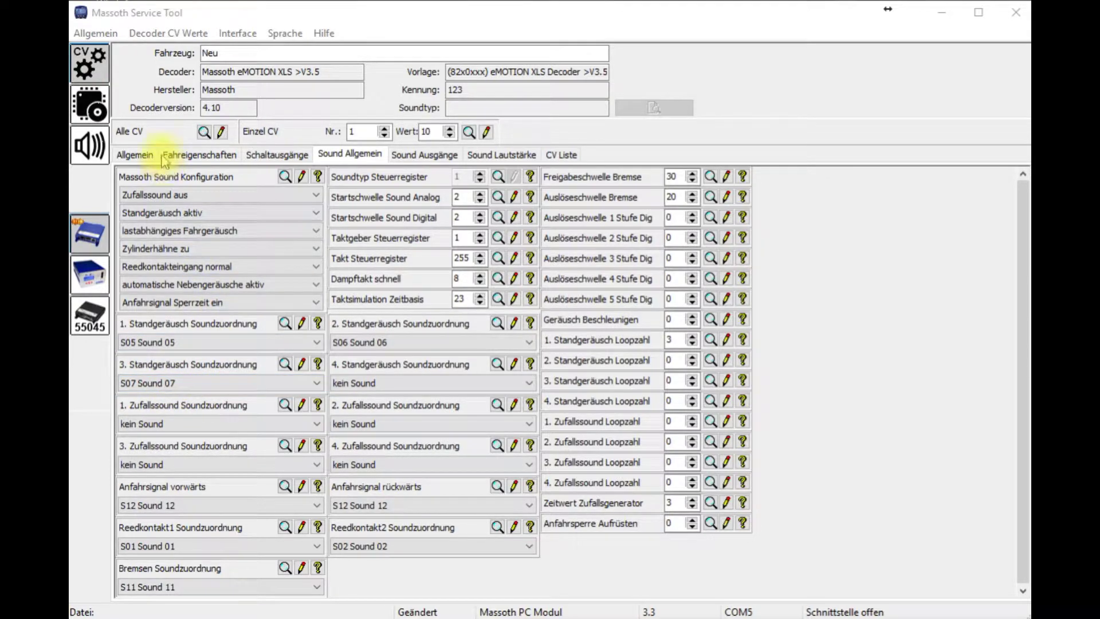
click(166, 36)
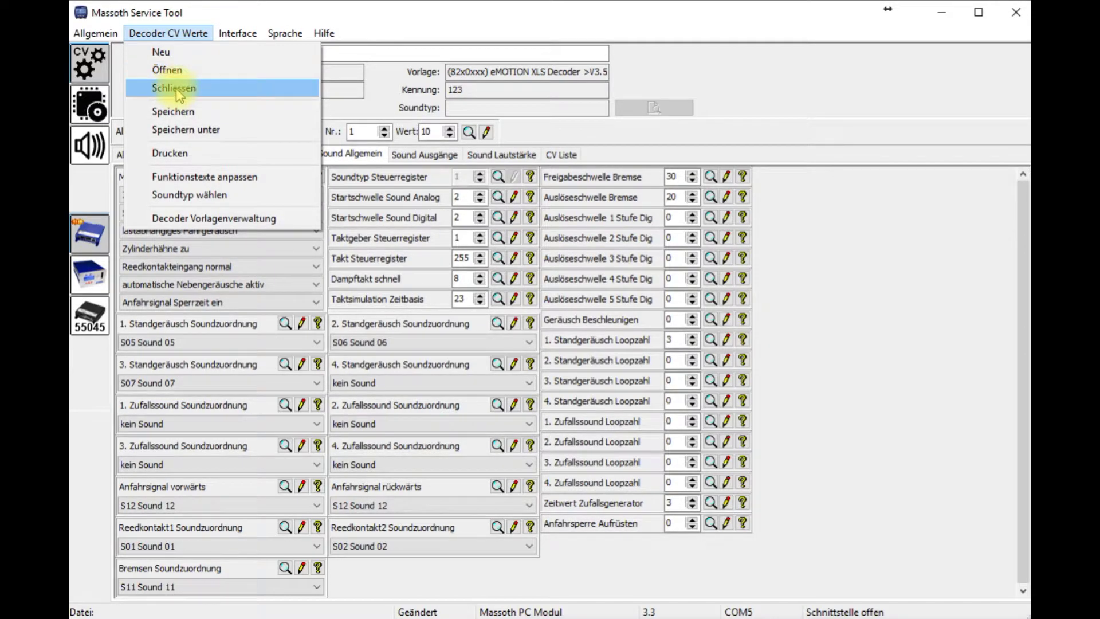
click(181, 195)
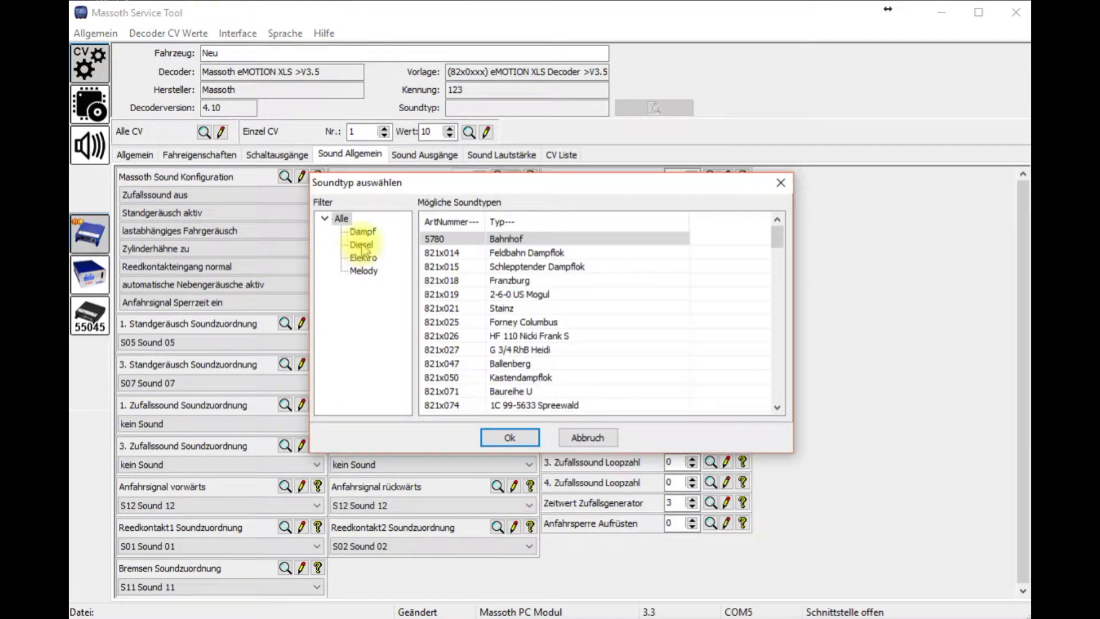
click(361, 245)
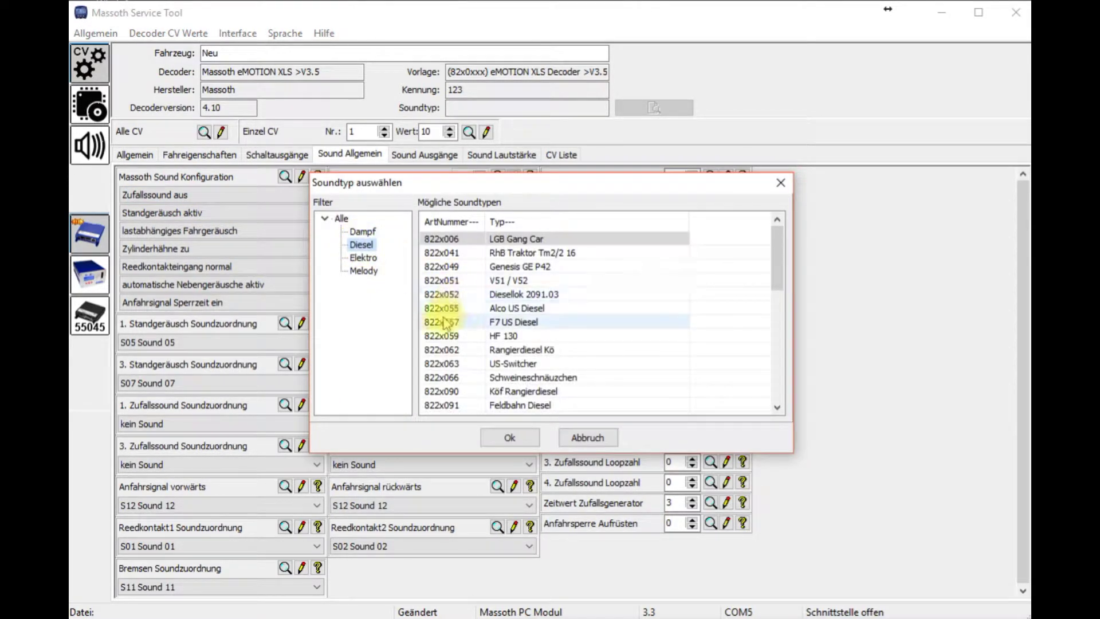
scroll(445, 323, down, 4)
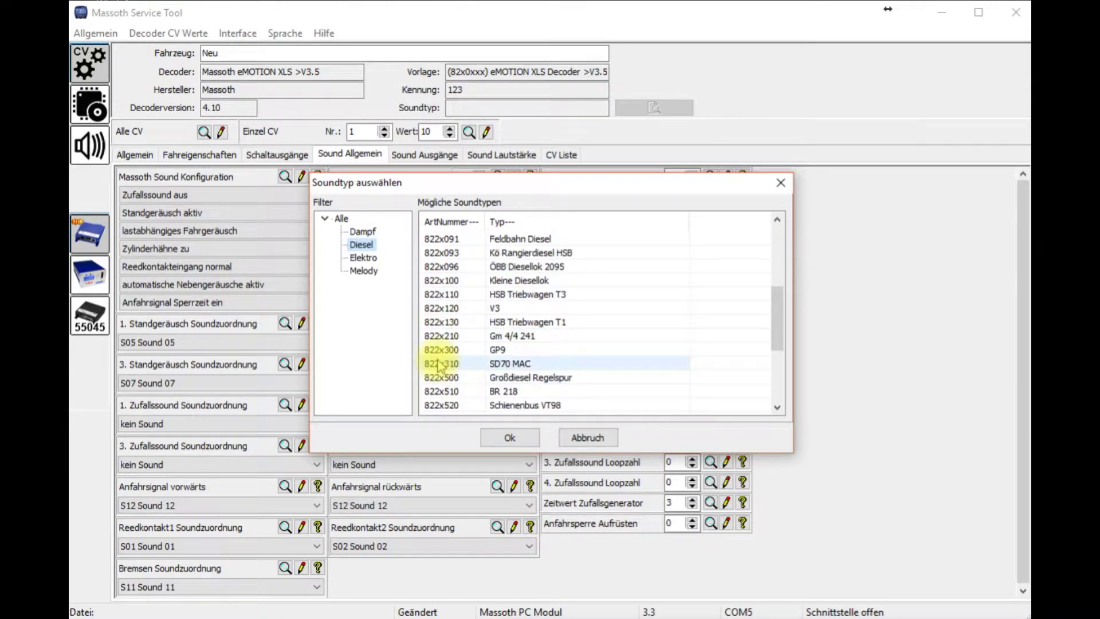
click(439, 364)
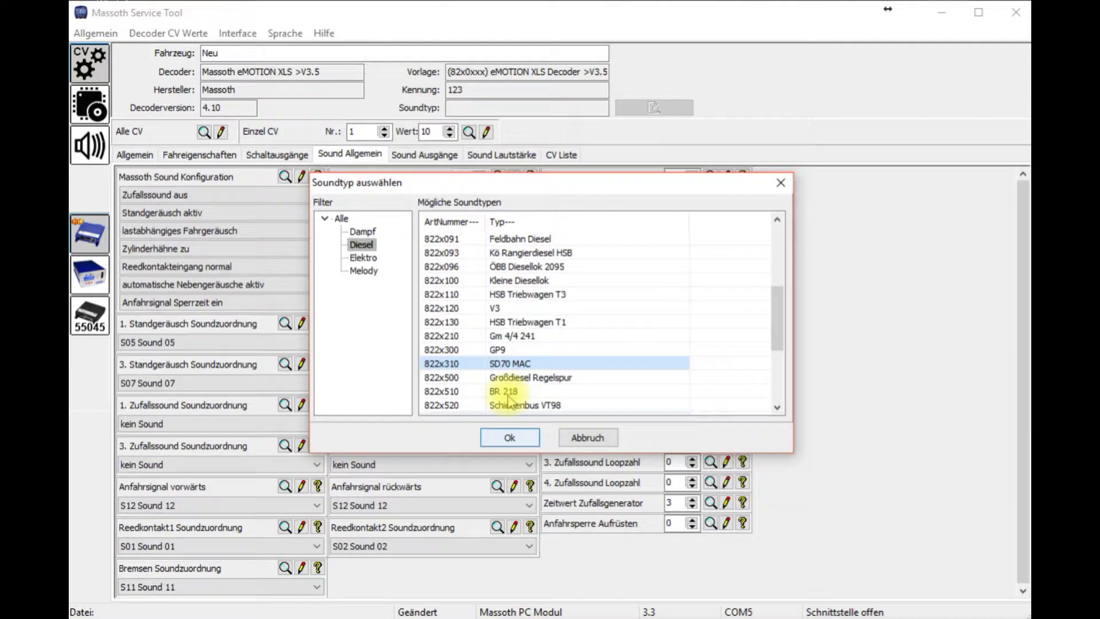
click(510, 438)
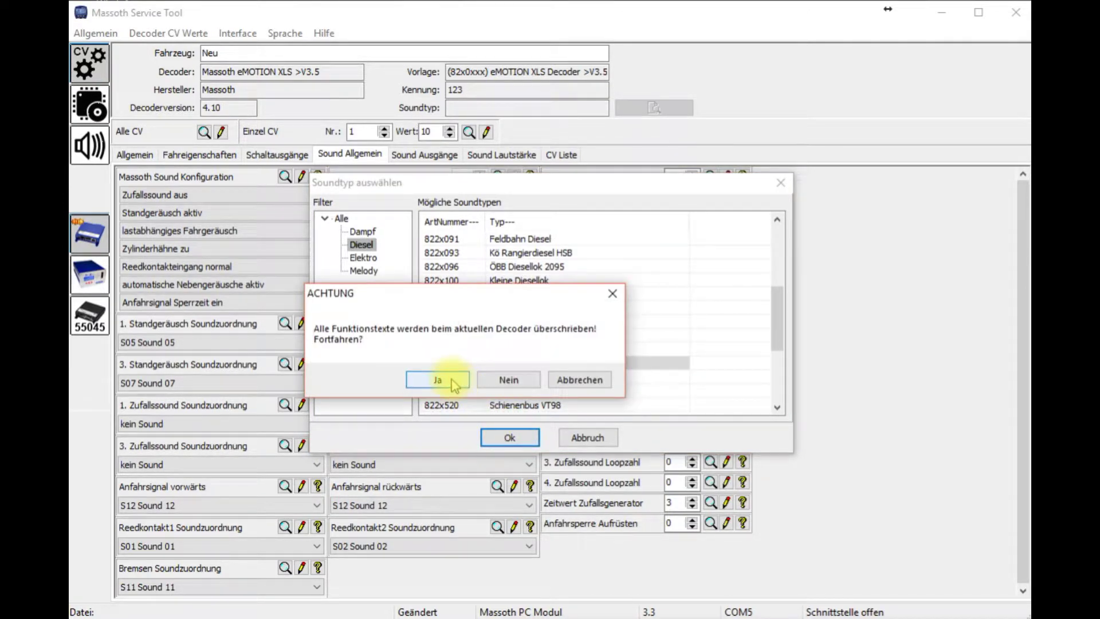
click(451, 379)
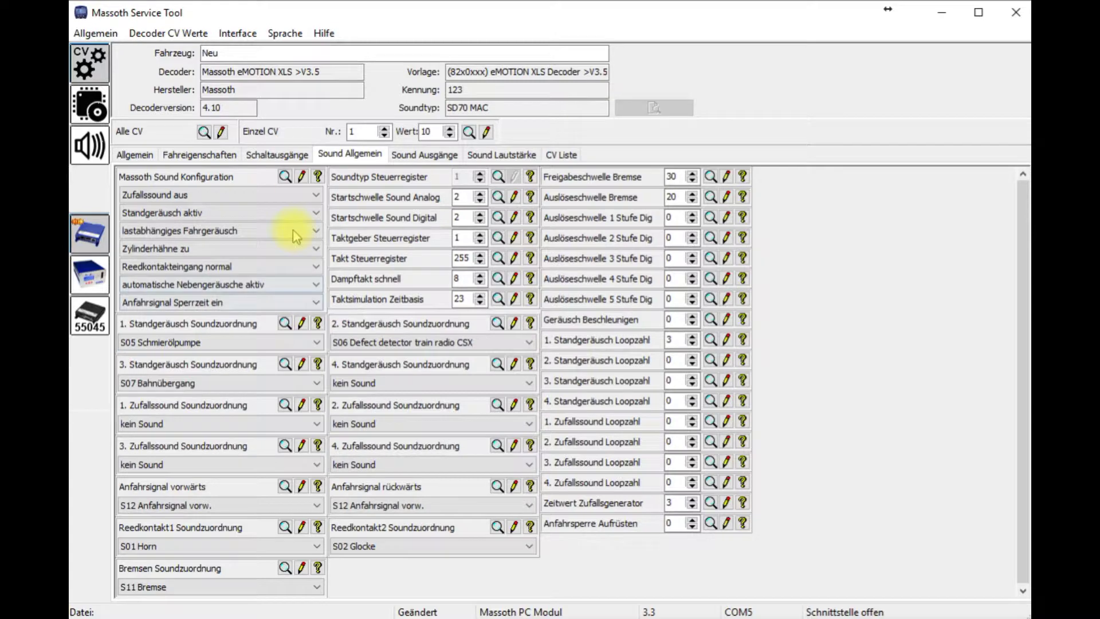
- Examine the decoder's sound output assignments and loop counts, then the overall volume control options and individual sound volumes
click(409, 162)
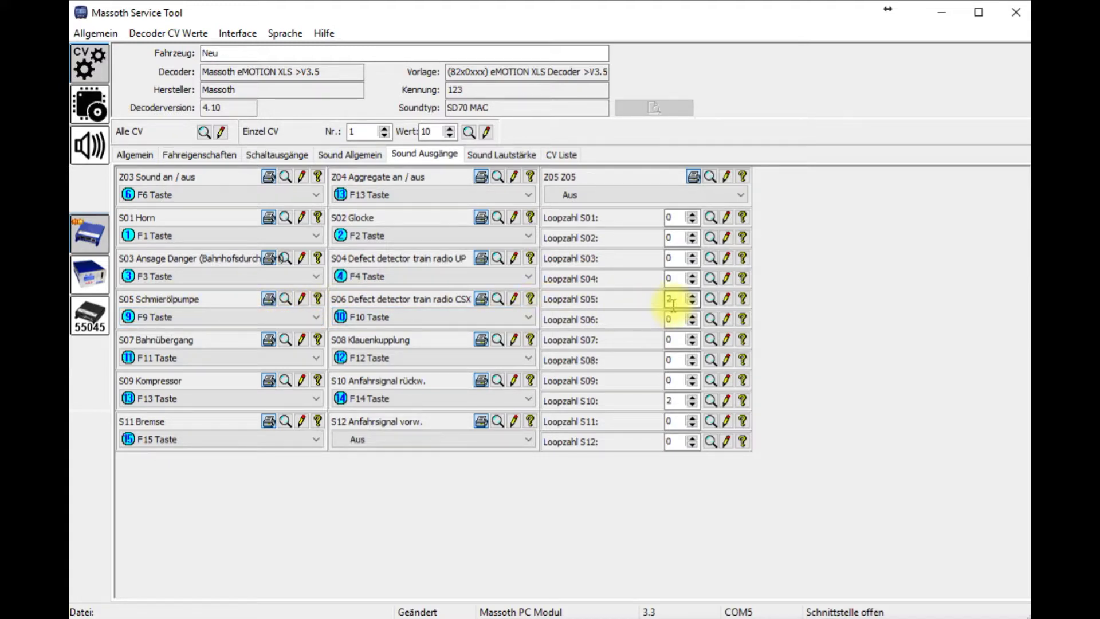
click(671, 400)
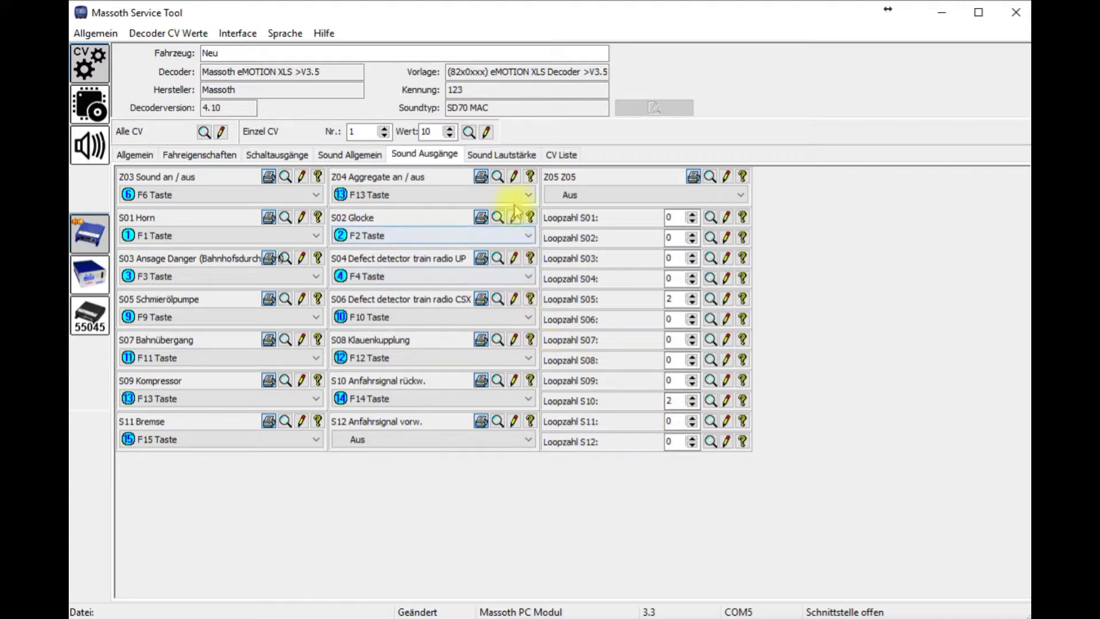
click(506, 163)
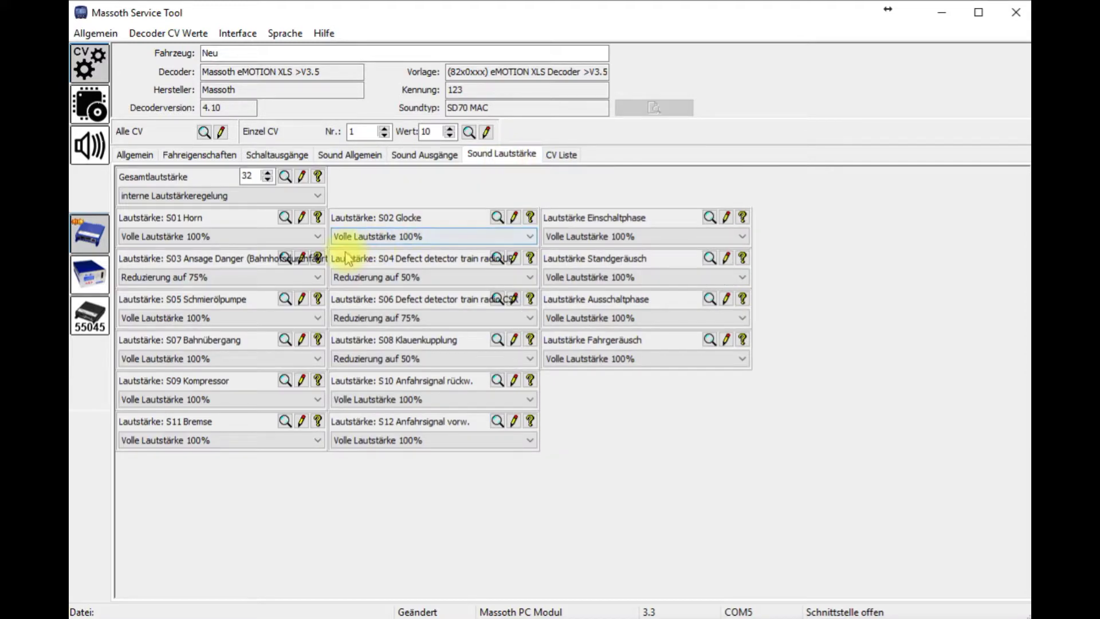
click(266, 195)
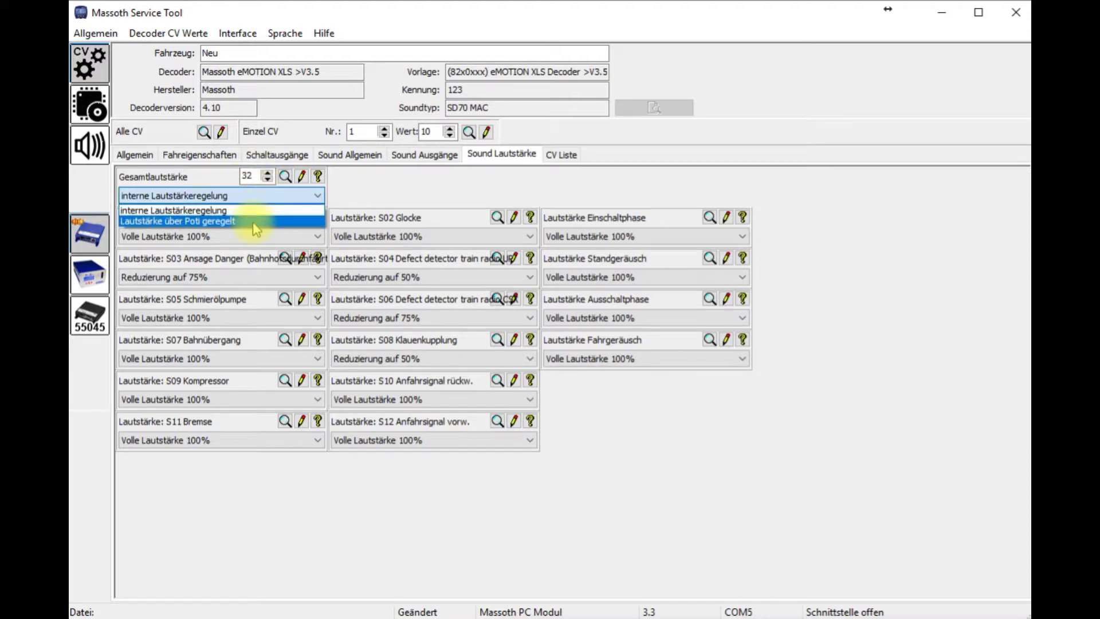
click(395, 183)
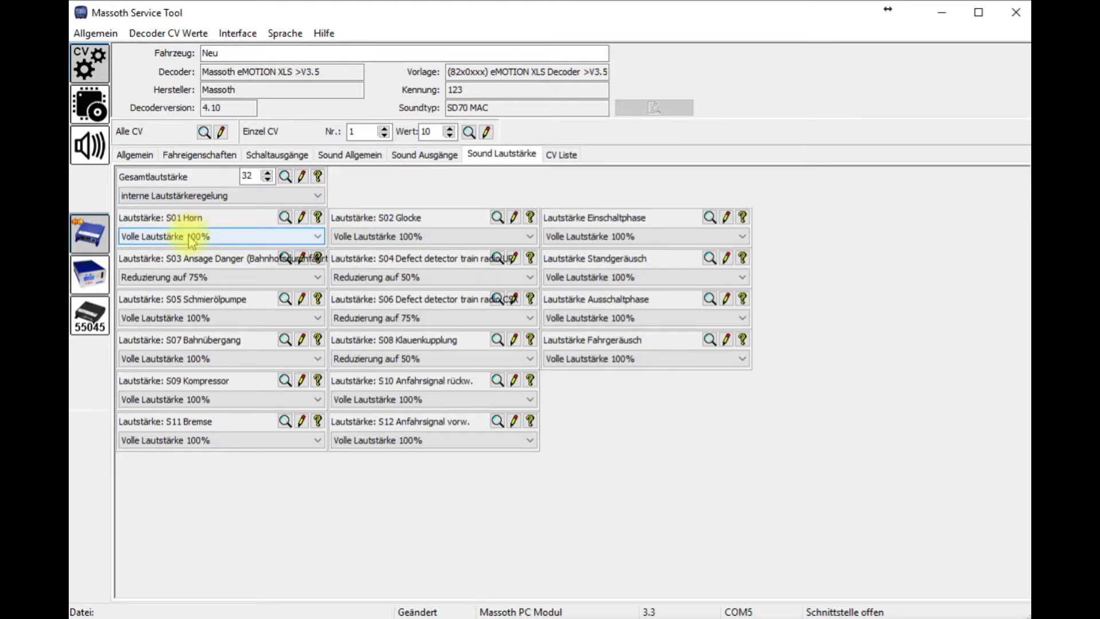
click(195, 277)
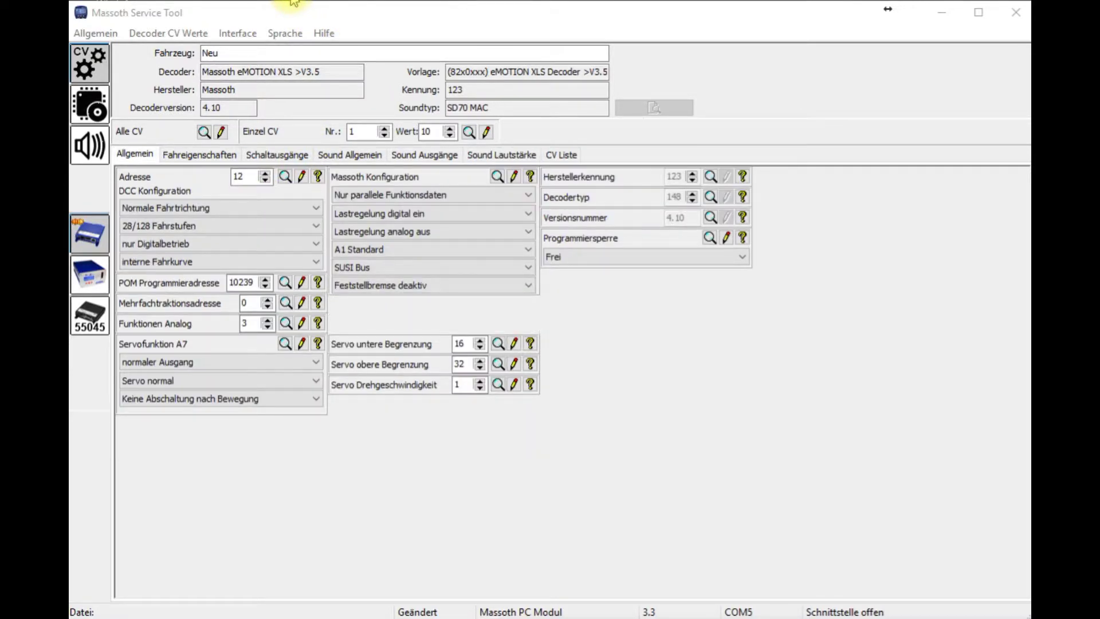
- Save the decoder's CV values in the Dokumente folder as an XML file named SD70
click(162, 35)
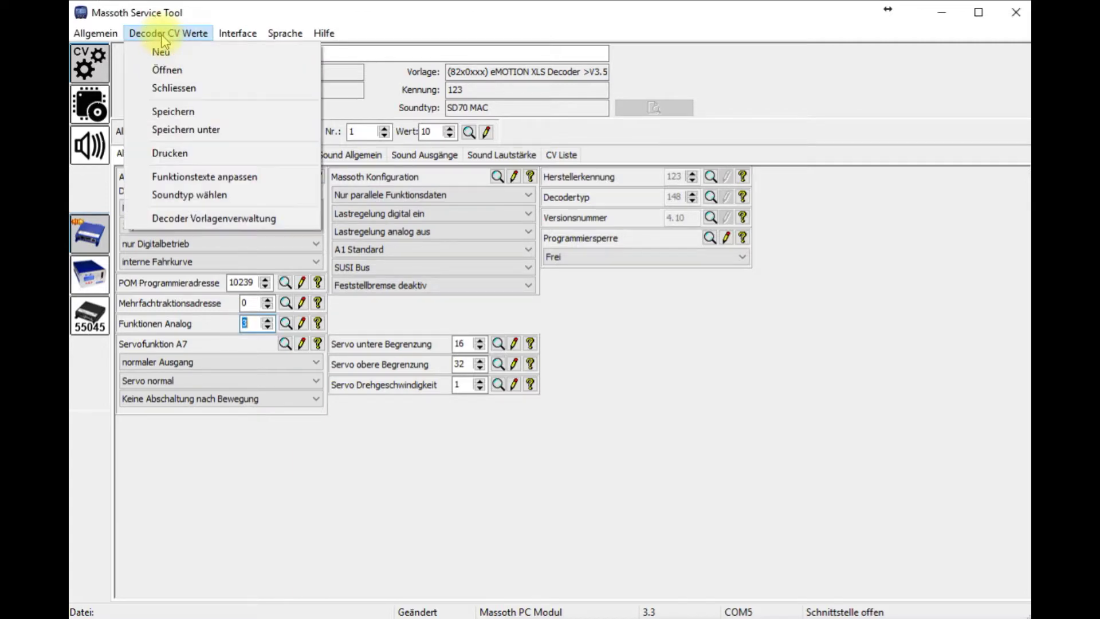
click(166, 112)
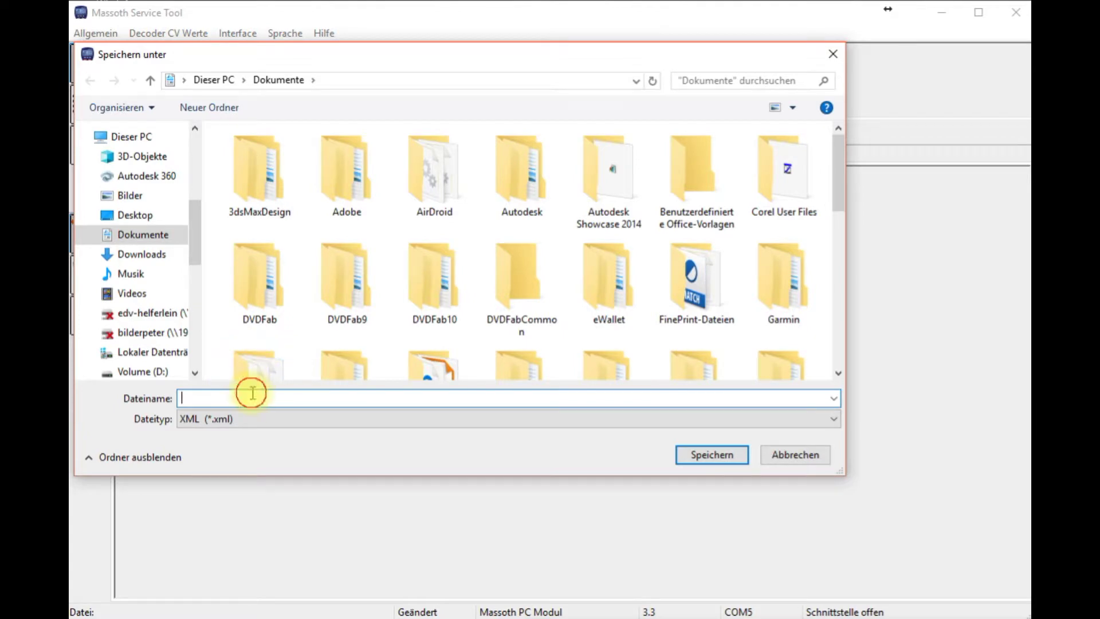
text(SD70)
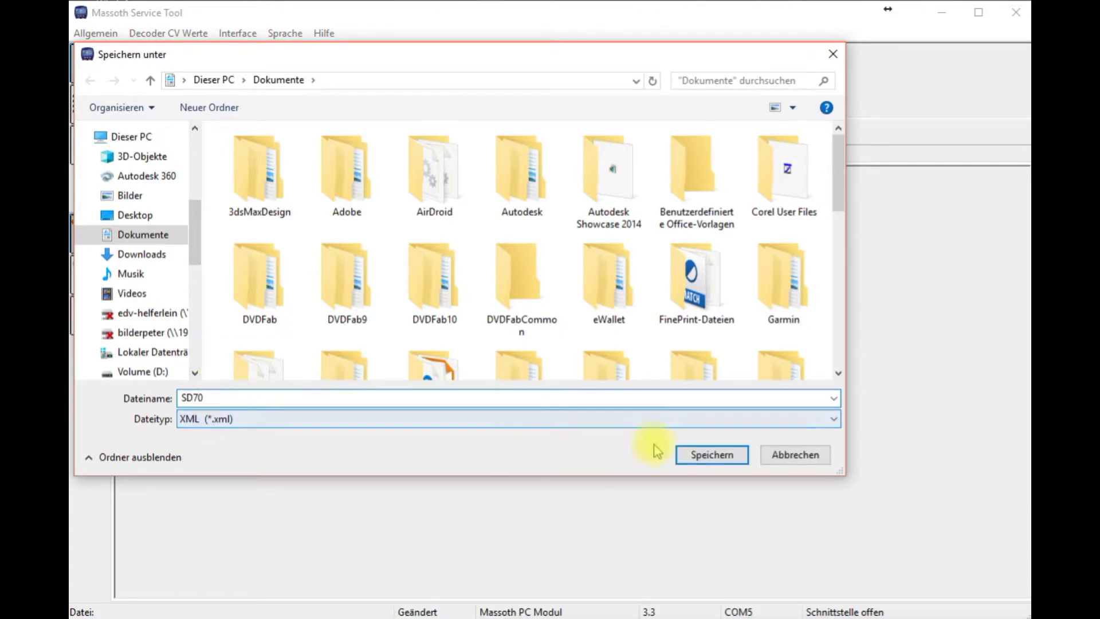
click(696, 455)
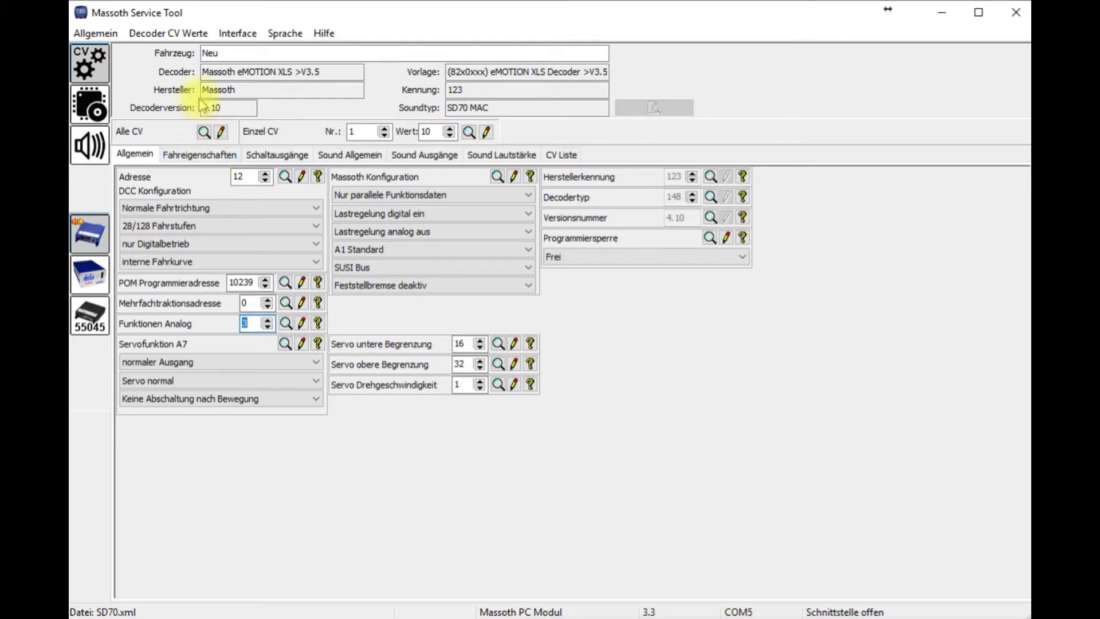
- Open the saved decoder file SD70.xml from the Dokumente folder
click(169, 36)
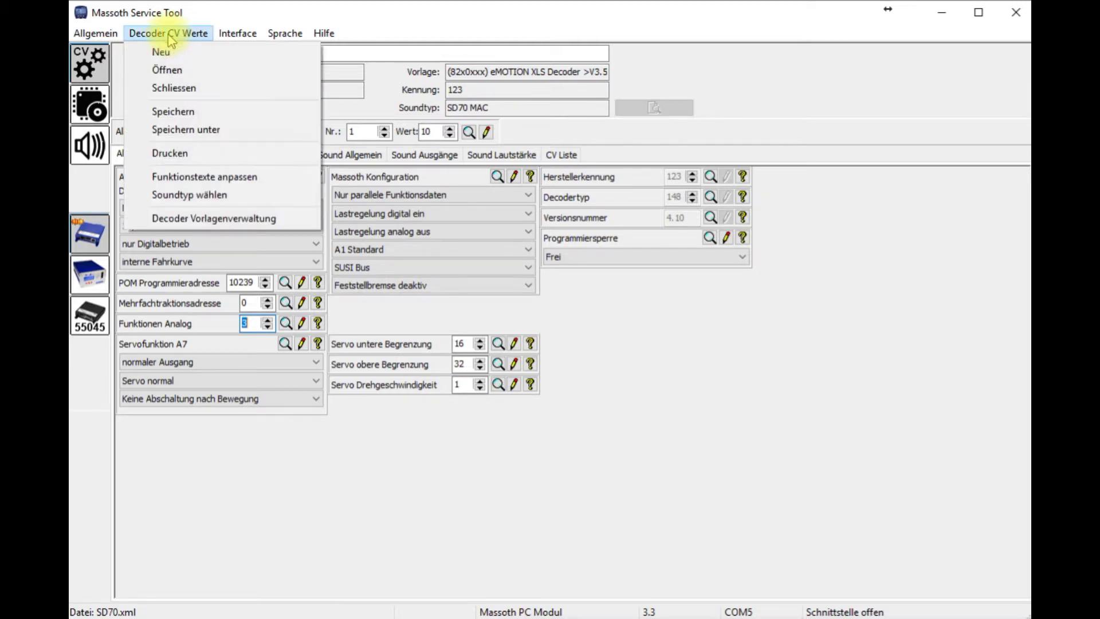
click(178, 73)
scroll(381, 315, down, 5)
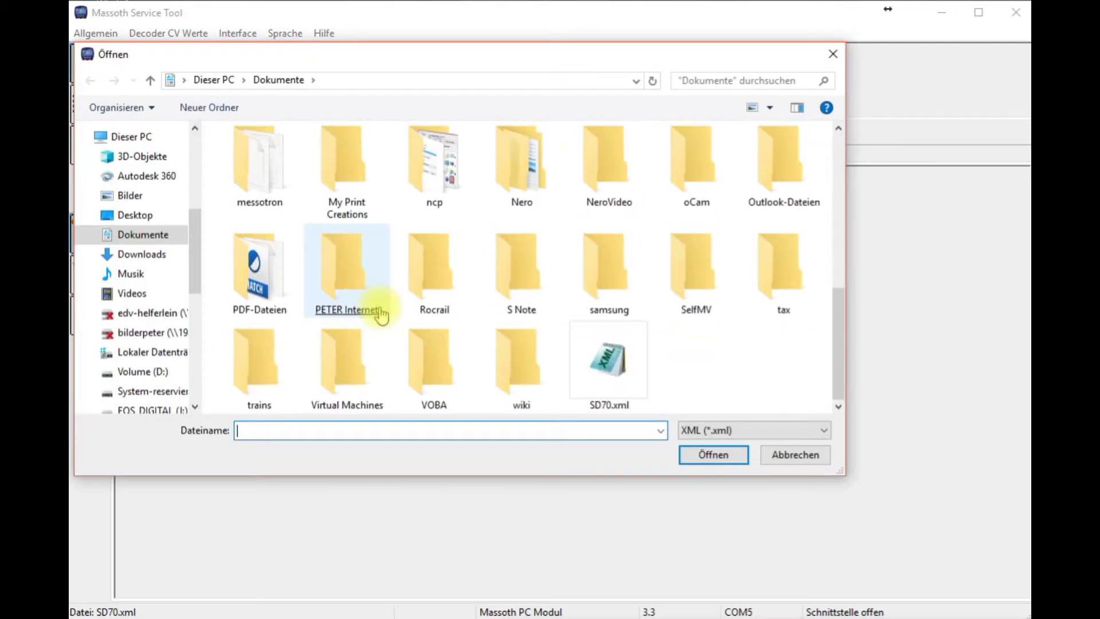
double_click(606, 380)
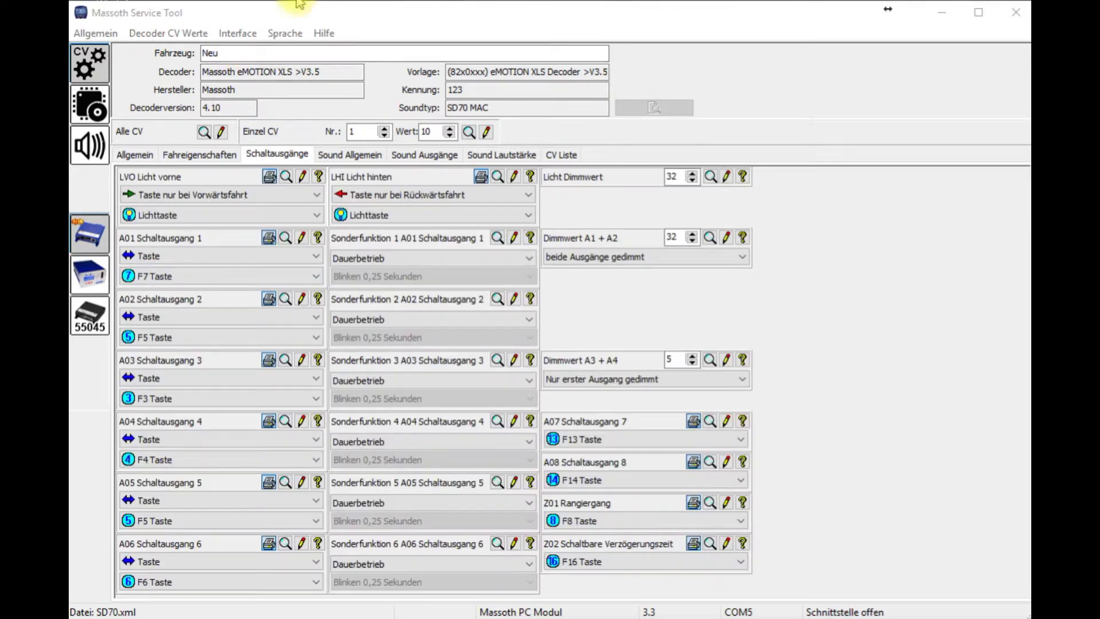
- Examine the devices offered for firmware updates under DiMAX Komponenten, eMOTION Decoder and Zubehör, including the Sounddecoder models
click(101, 115)
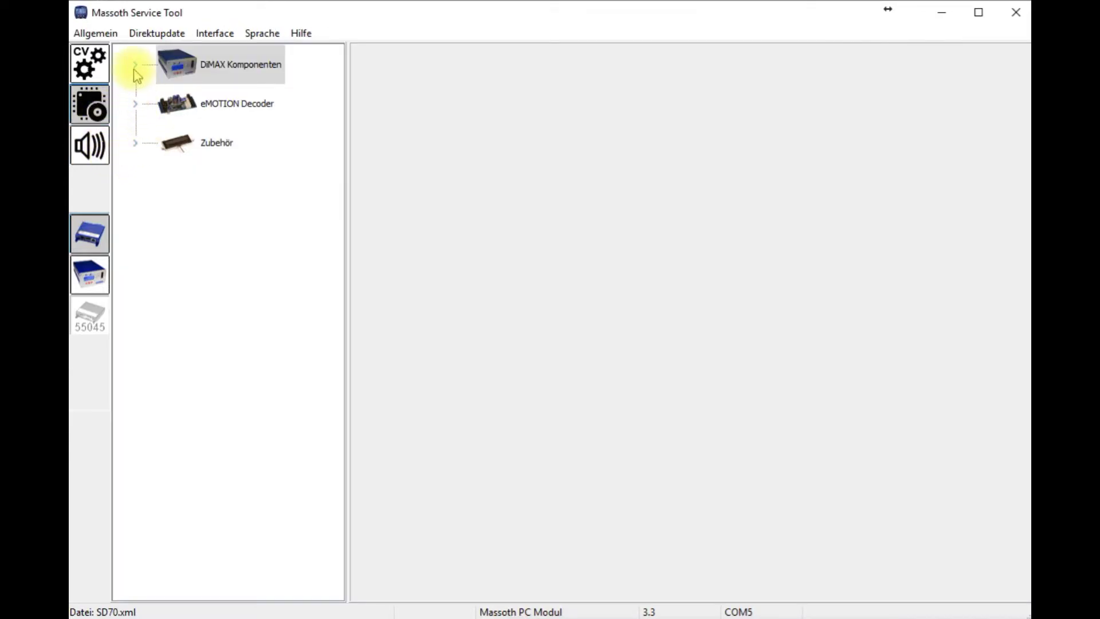
click(136, 65)
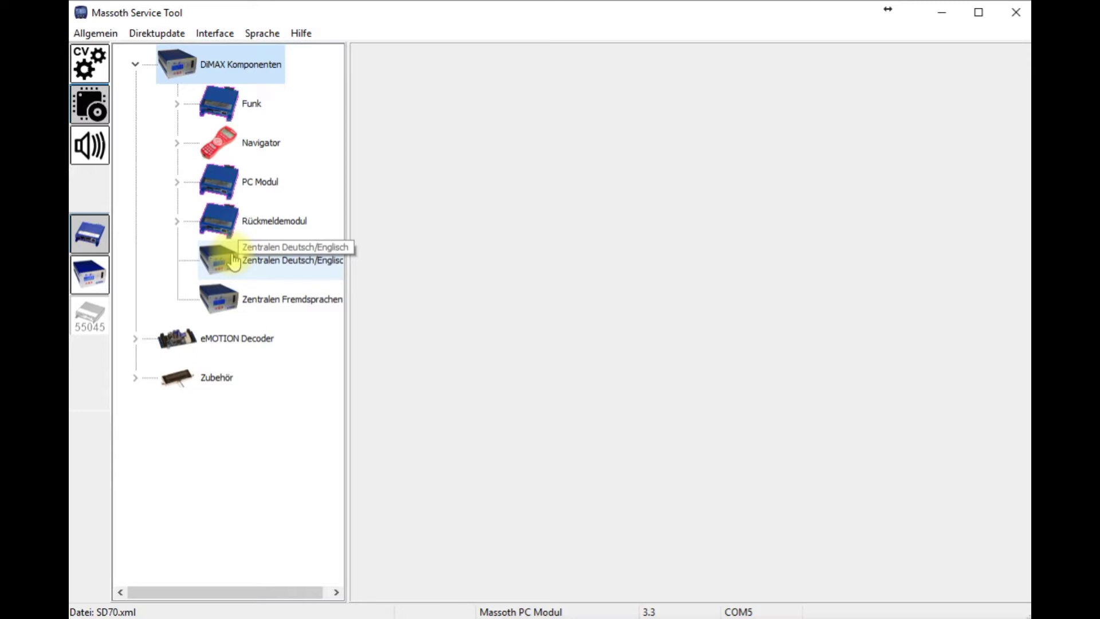
click(137, 65)
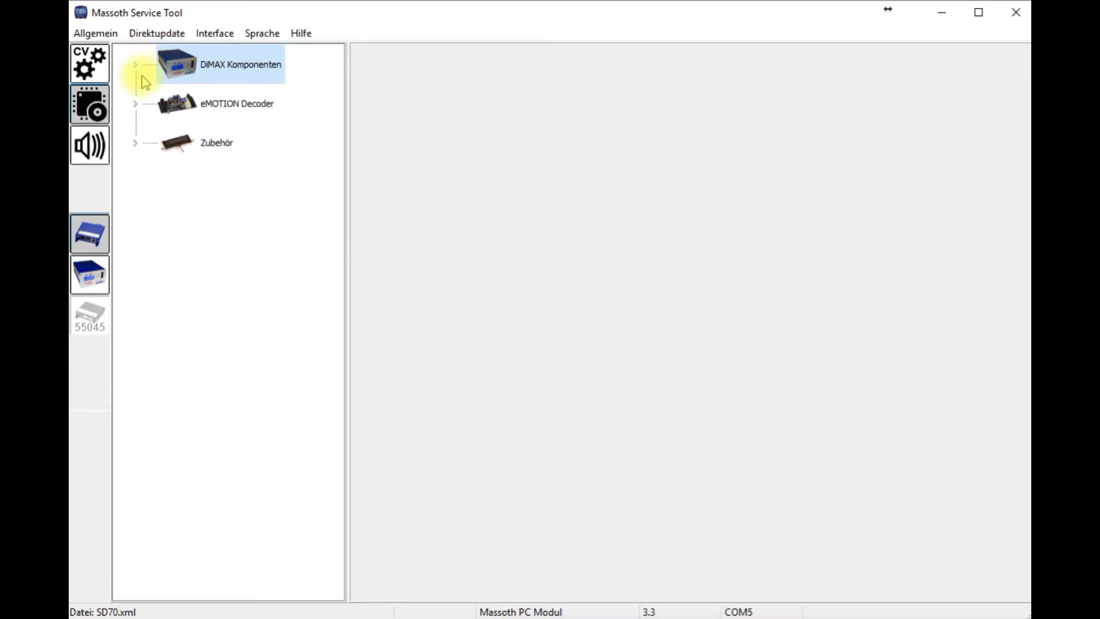
click(136, 105)
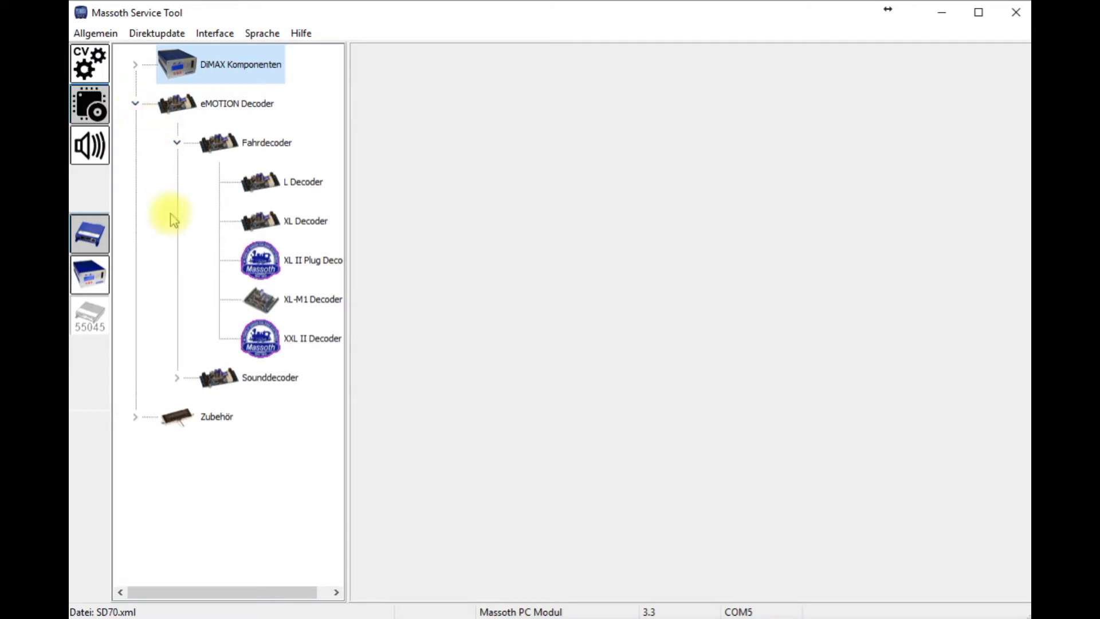
click(137, 418)
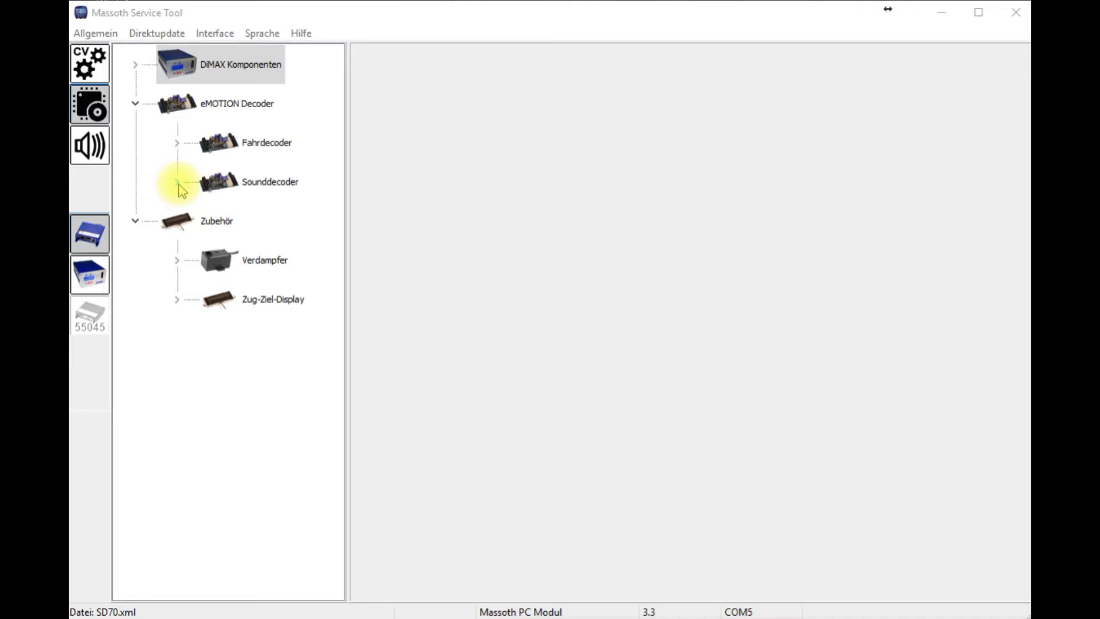
click(177, 182)
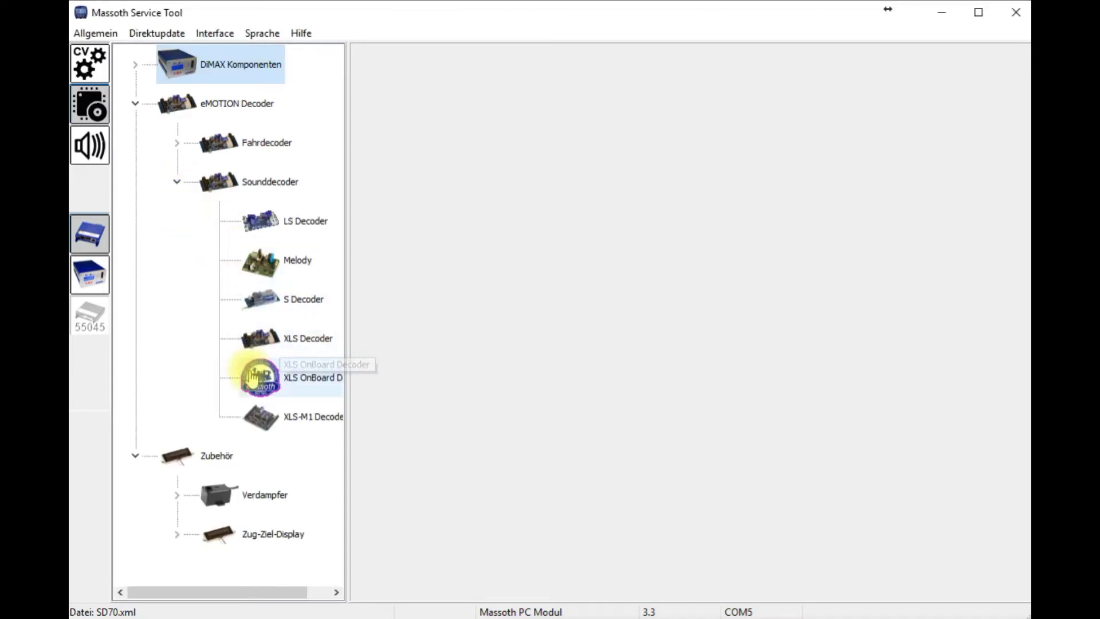
- Install firmware version 4.10 on the XLS Decoder with the regular Update and close the update report
click(255, 342)
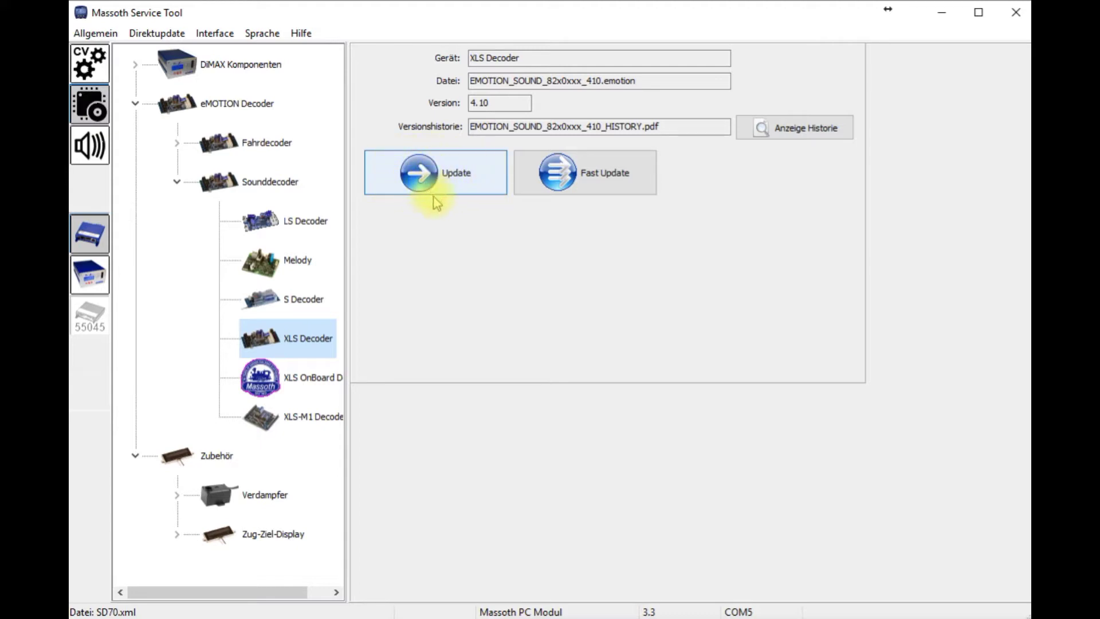
click(793, 127)
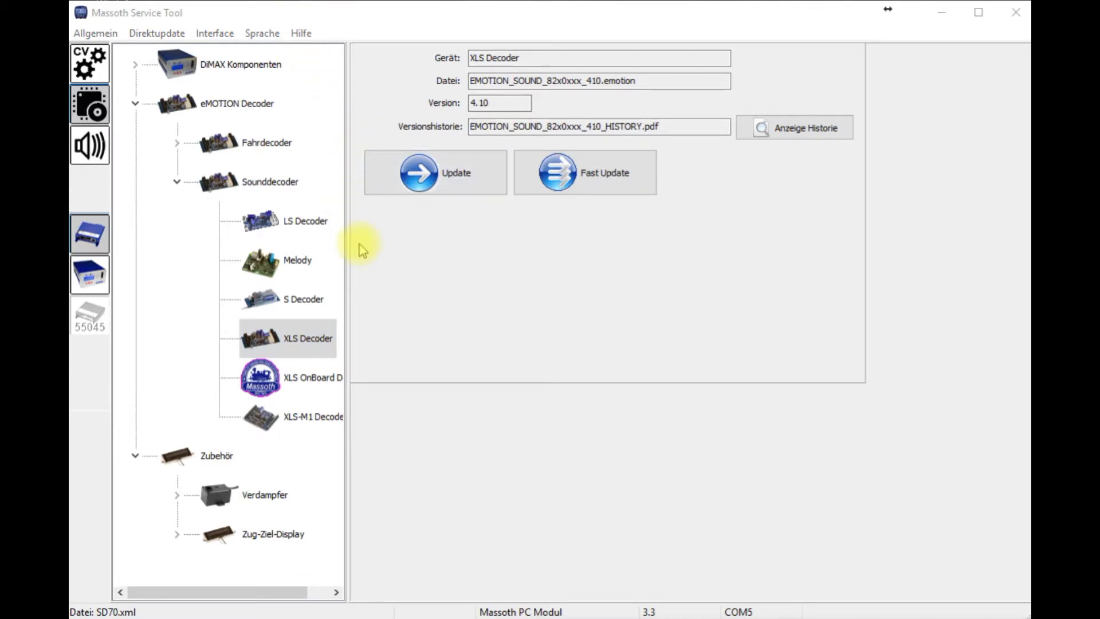
click(429, 175)
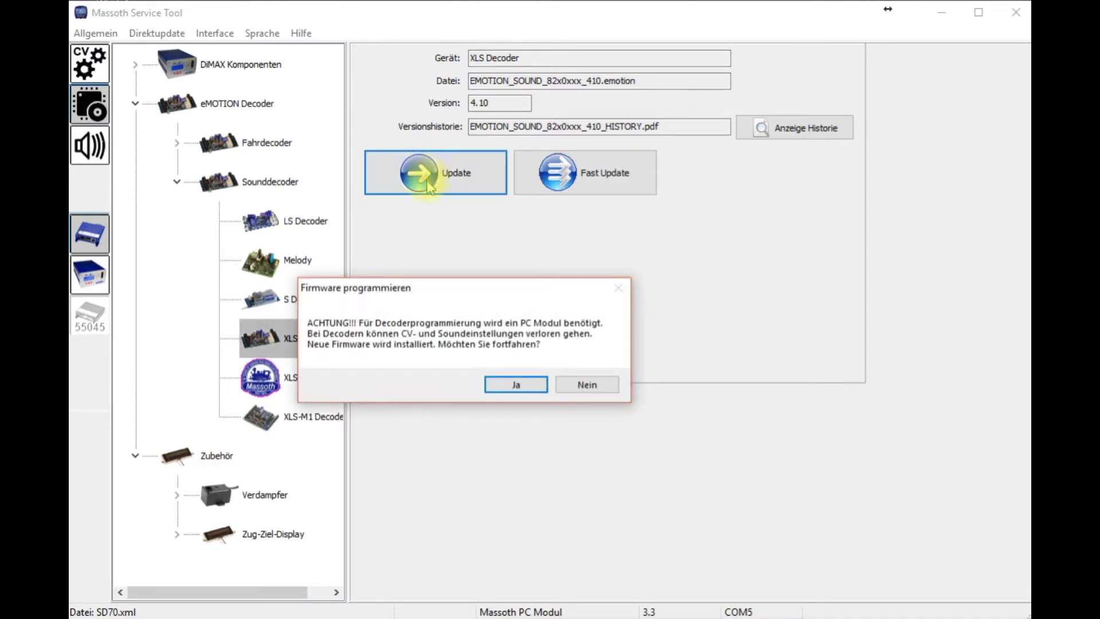
click(500, 385)
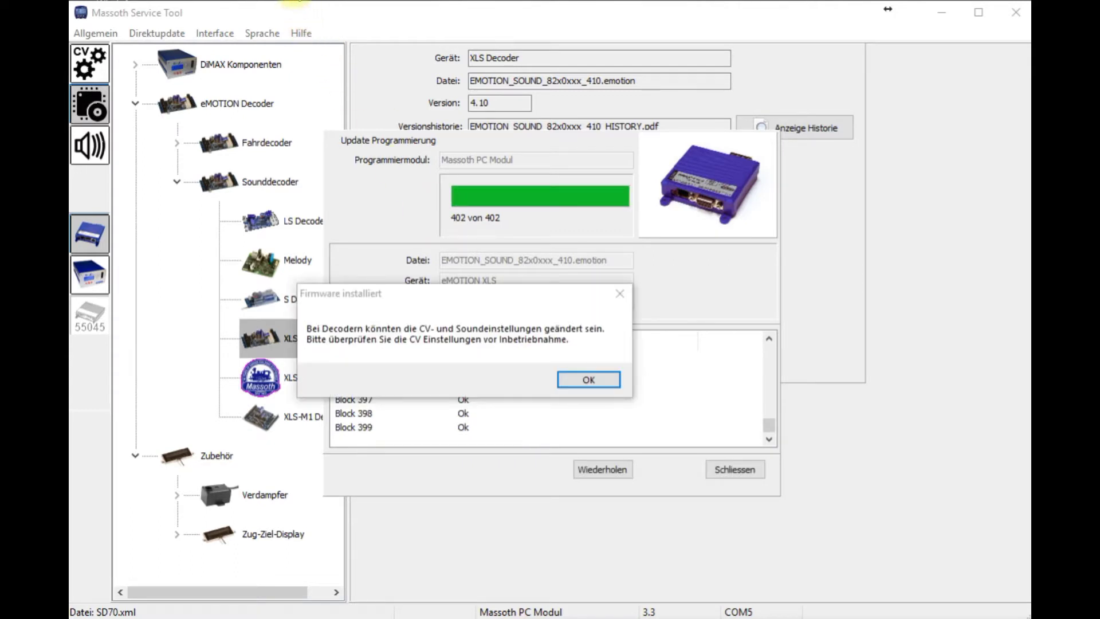
click(602, 390)
click(739, 471)
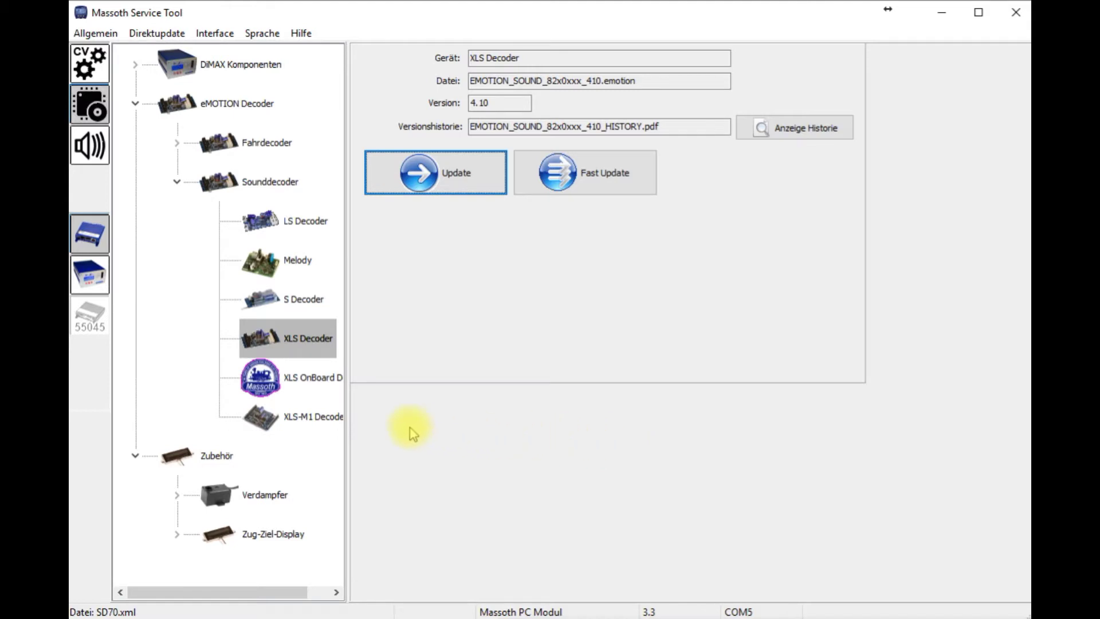
- Display the XLS Decoder firmware's version history PDF and move its window so the revision report can be read
click(299, 1)
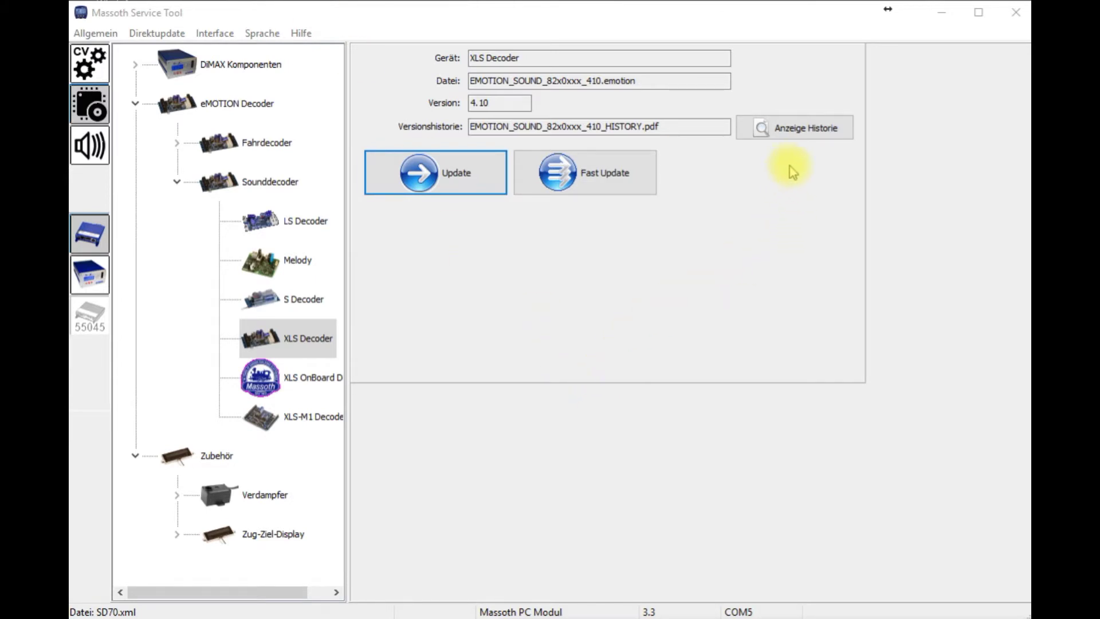
click(793, 128)
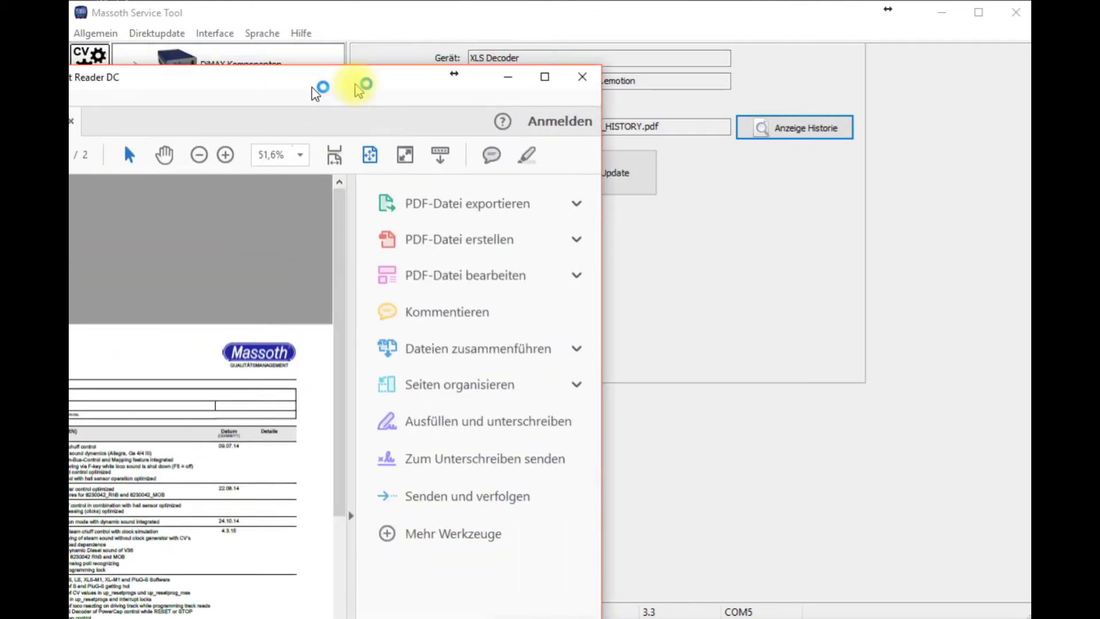
drag(500, 52, 618, 2)
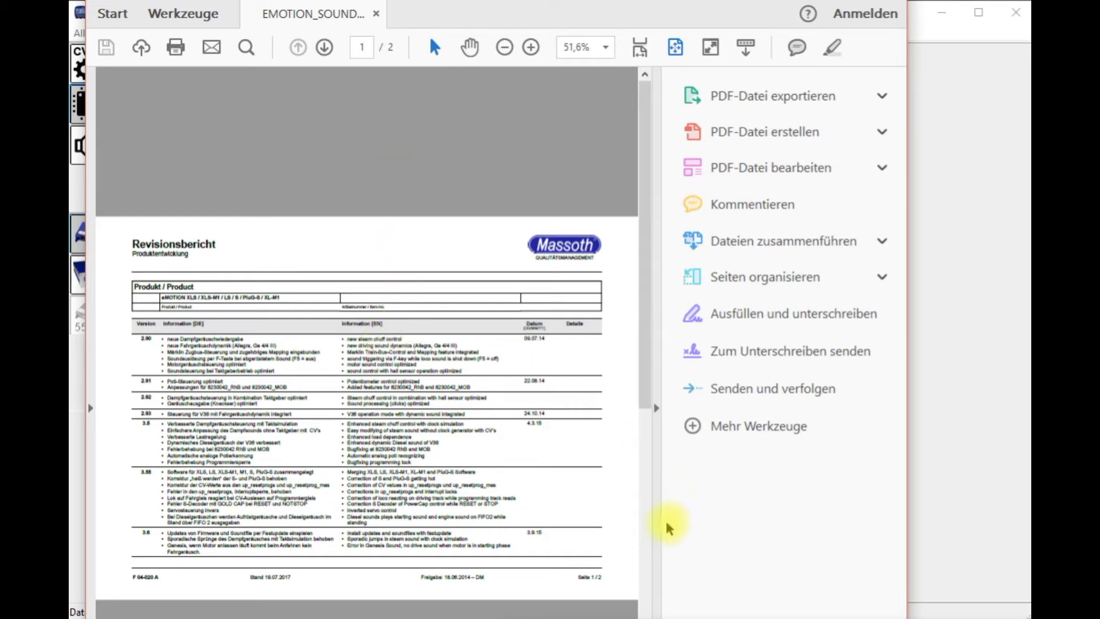
- Read the second page of the XLS Decoder's revision report and close the PDF
click(644, 540)
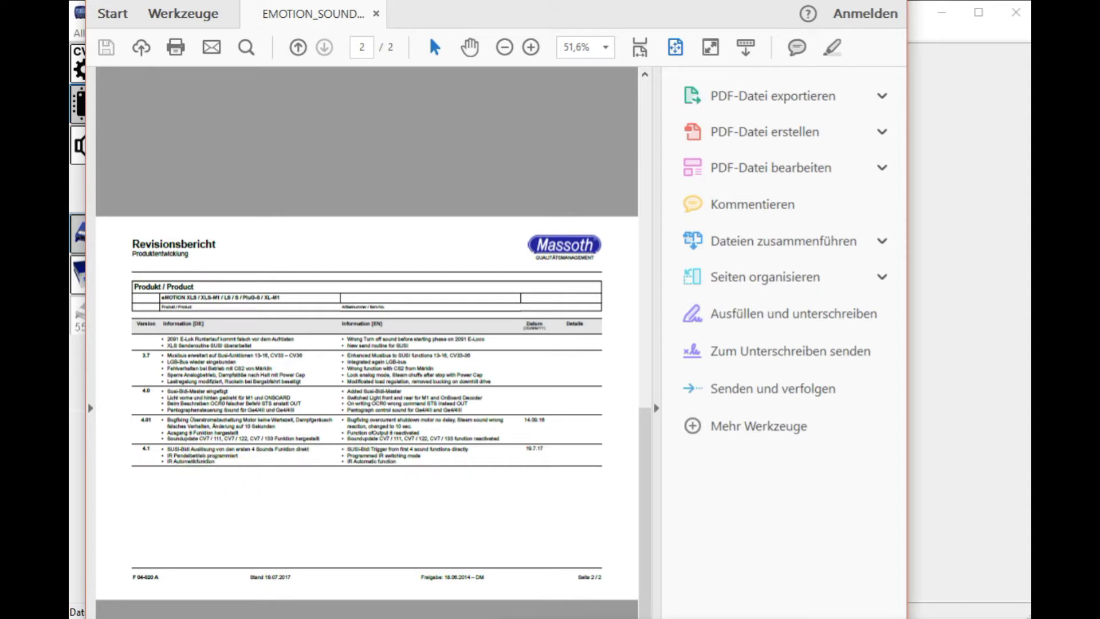
click(925, 6)
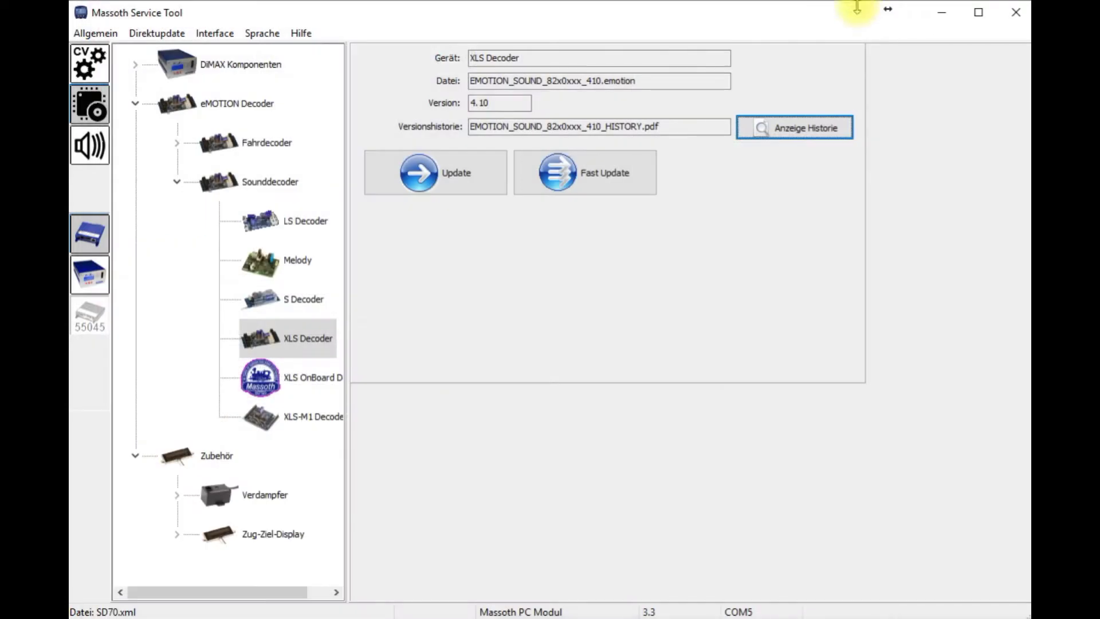
- Select the sound (8220300) GP9 from the Dieselloks of the XLS Version in the Massoth Sounds
click(99, 150)
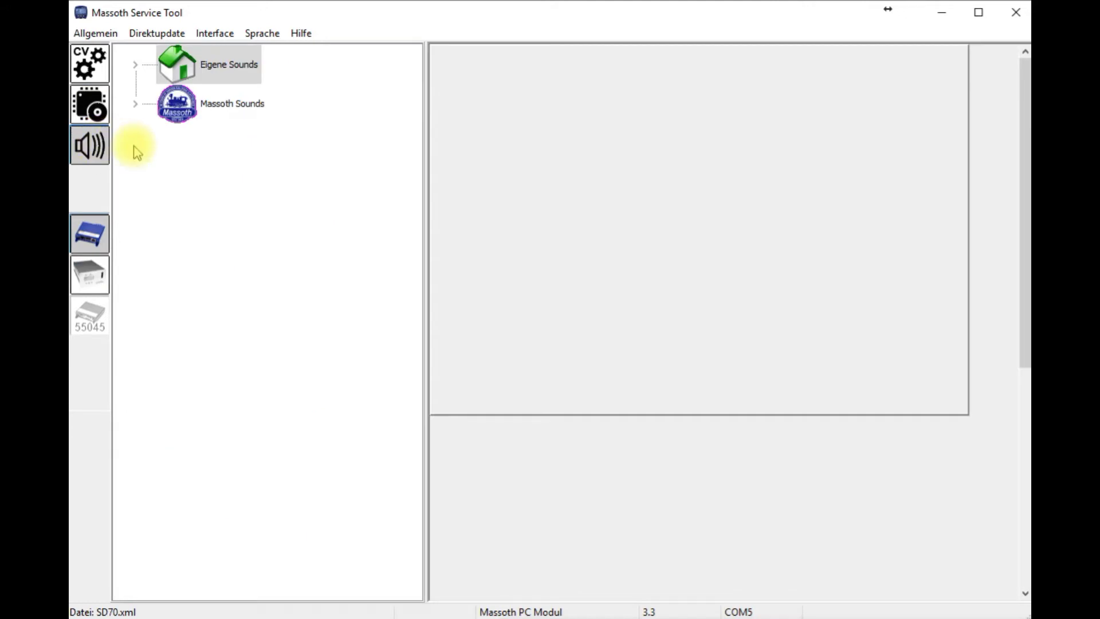
click(136, 105)
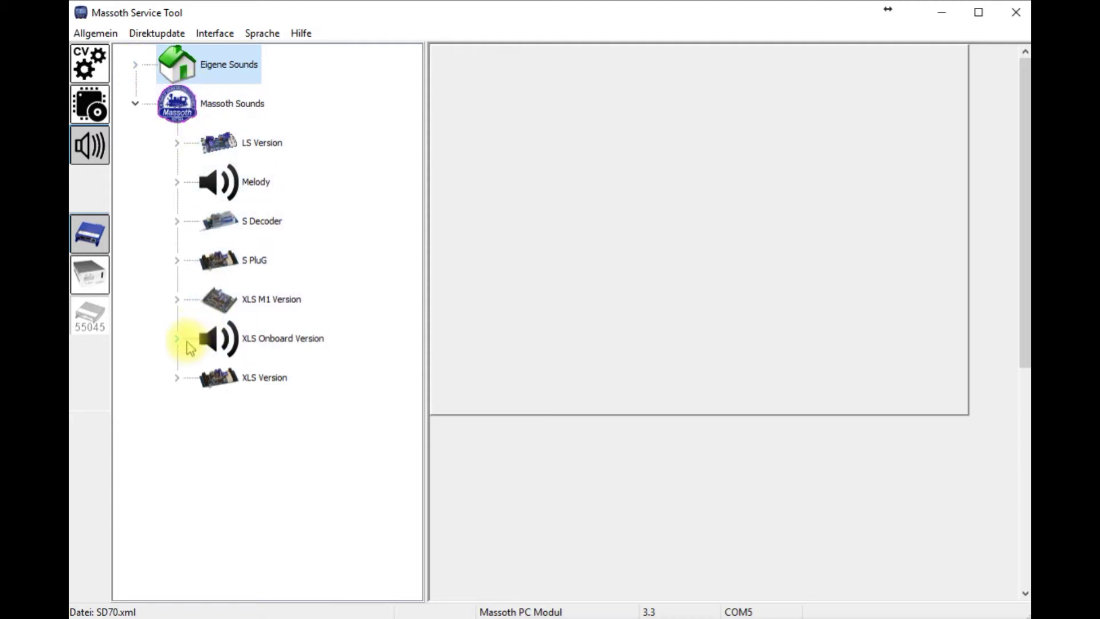
click(179, 378)
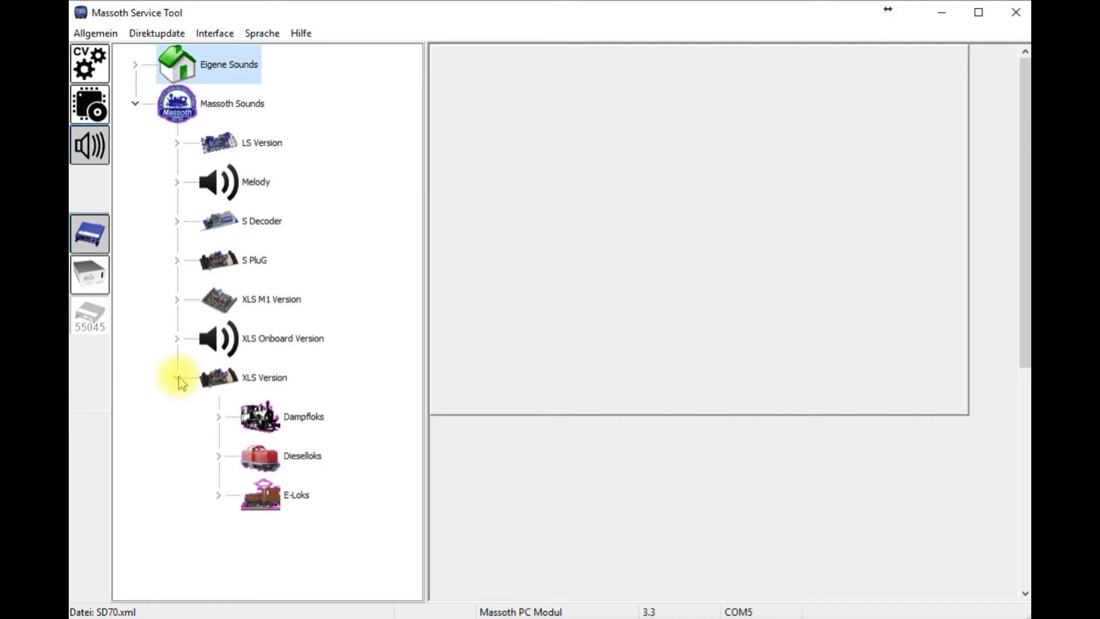
click(218, 457)
scroll(282, 417, down, 3)
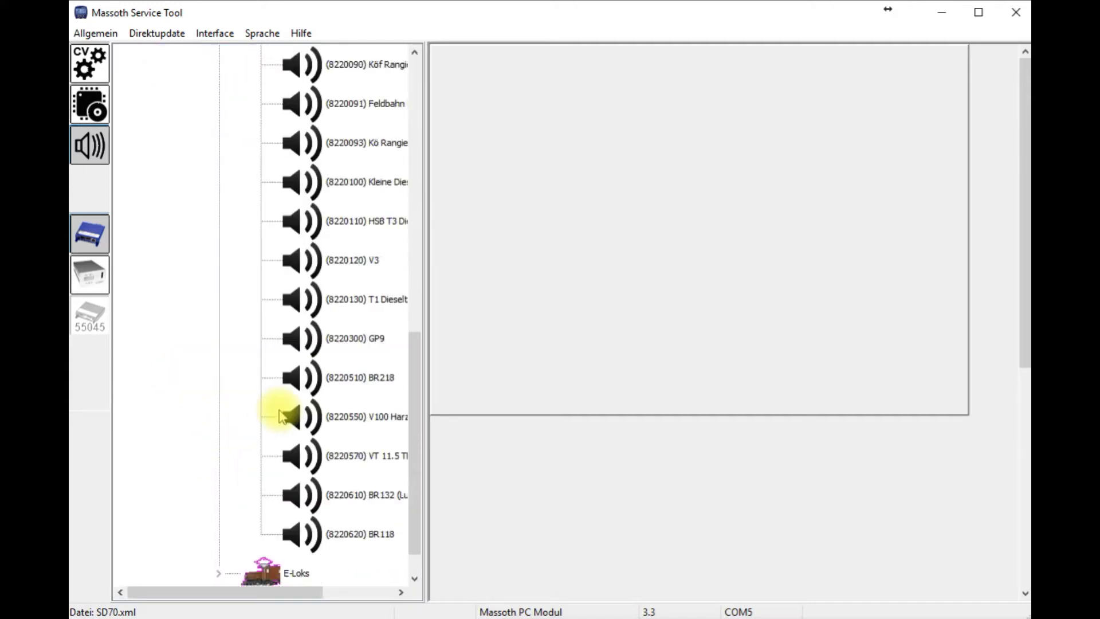
scroll(275, 395, up, 2)
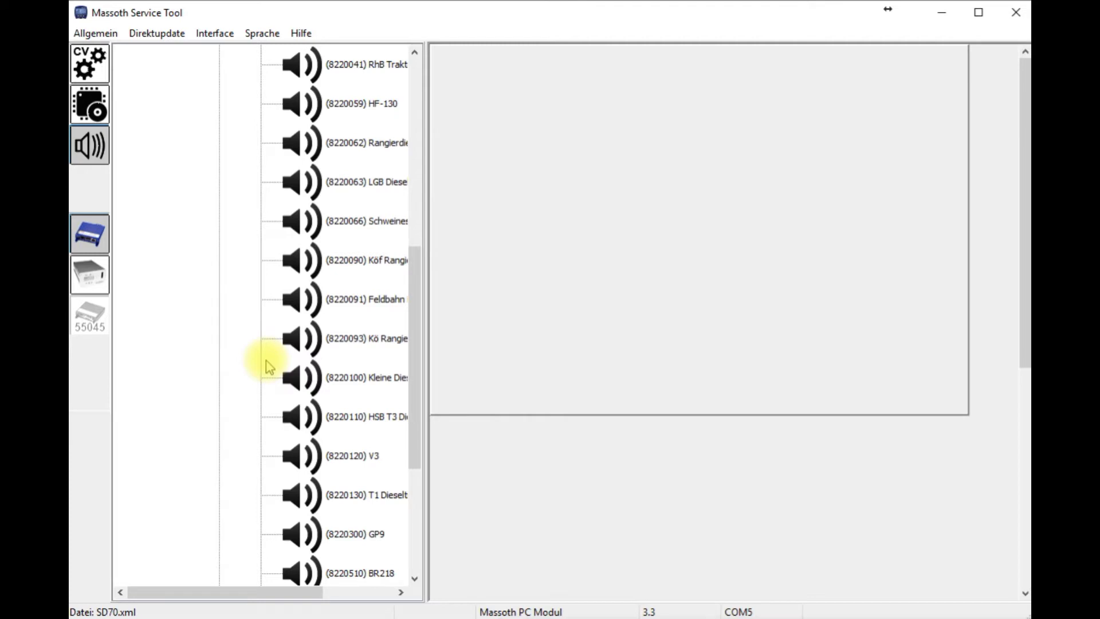
scroll(269, 367, down, 1)
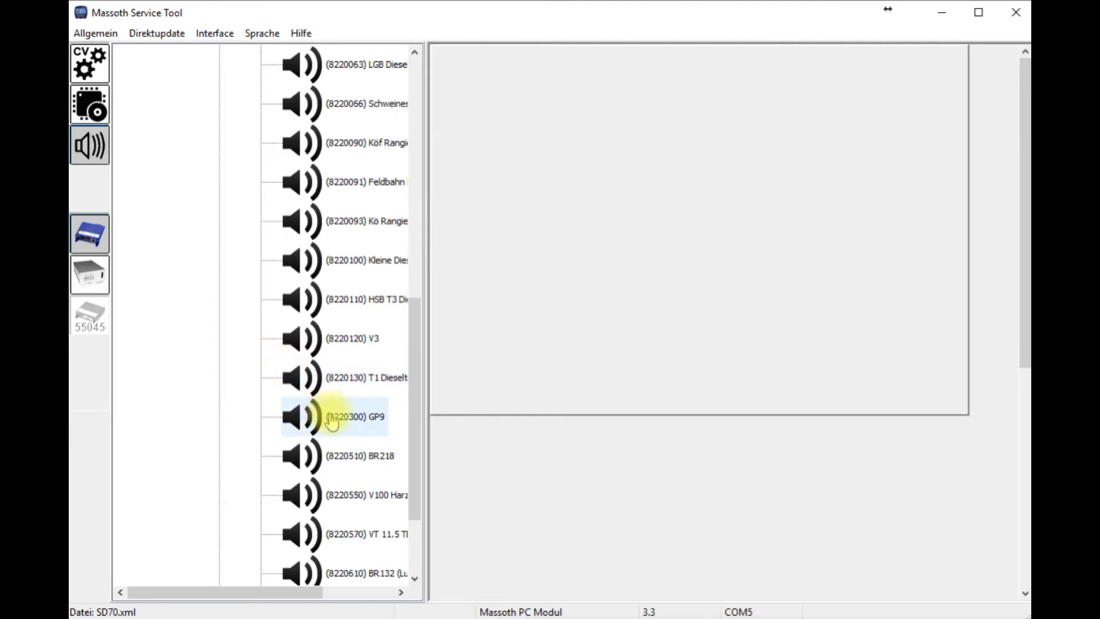
click(332, 419)
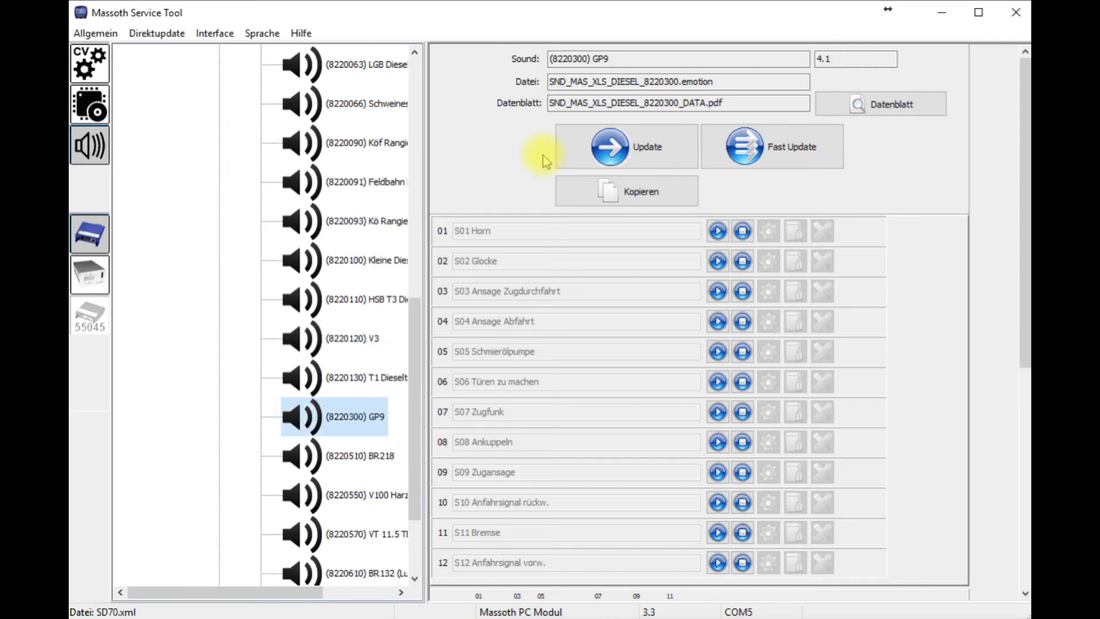
- Install the GP9 sound on the decoder with Fast Update and close the update report
click(561, 144)
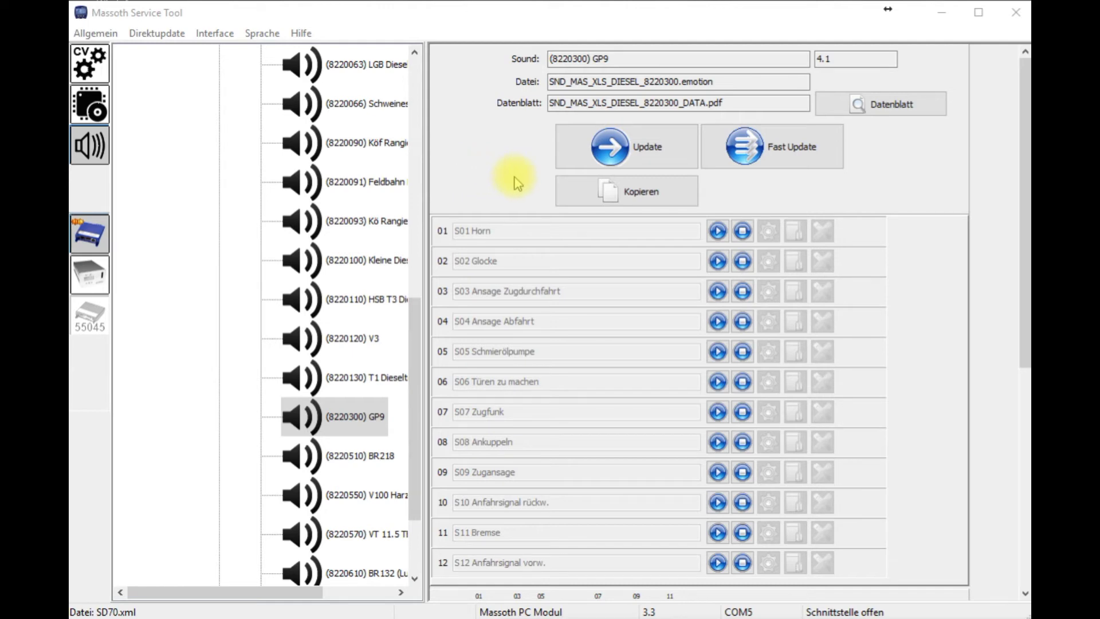
click(787, 164)
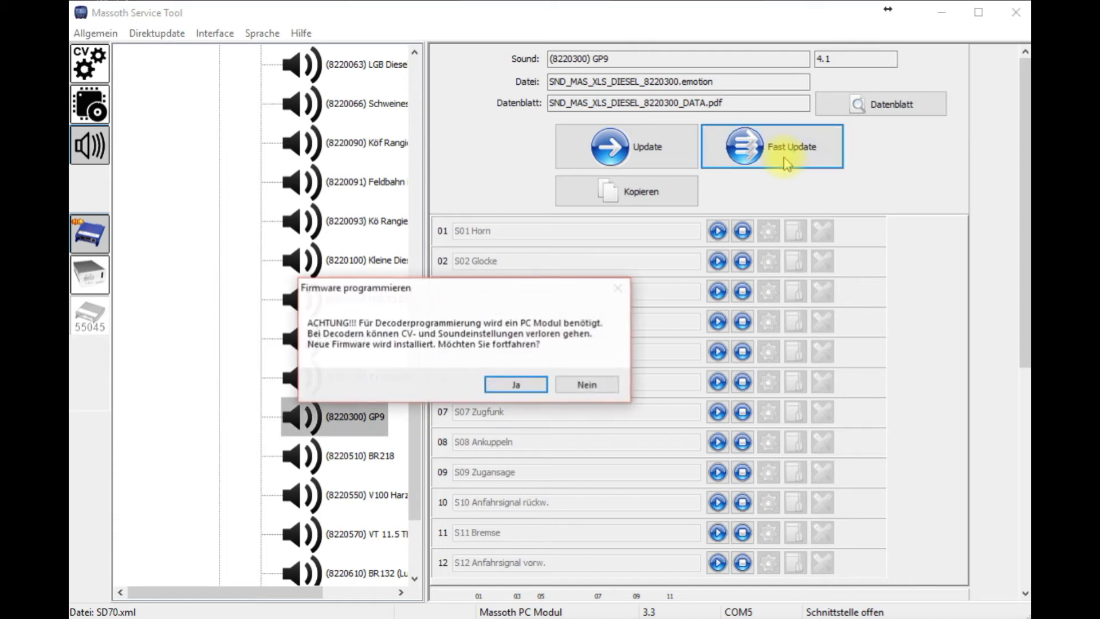
click(514, 391)
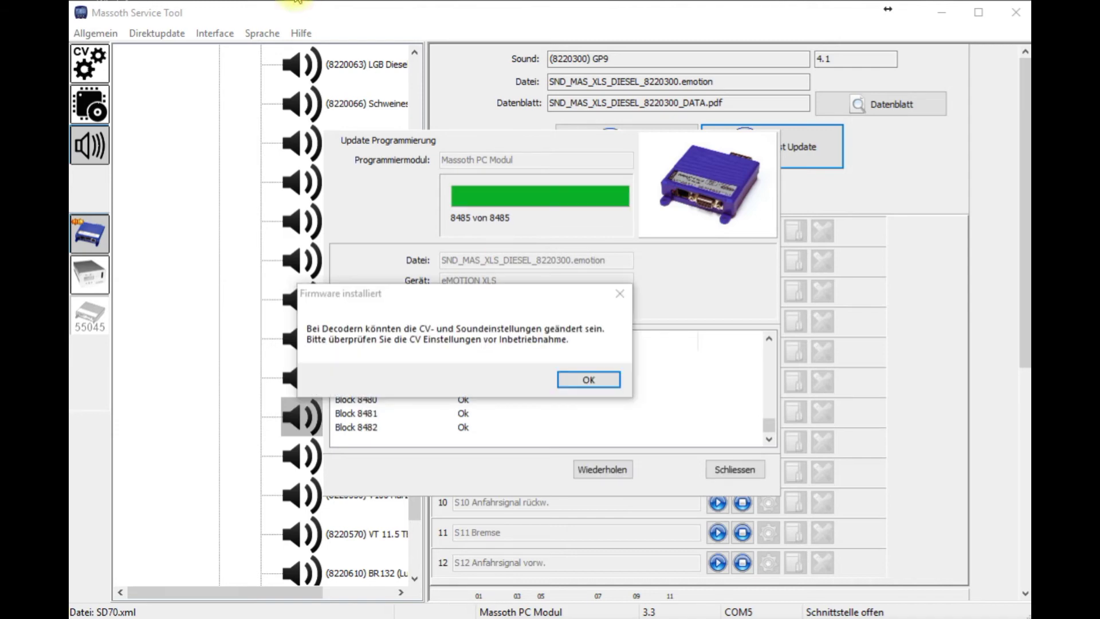
click(575, 383)
click(737, 476)
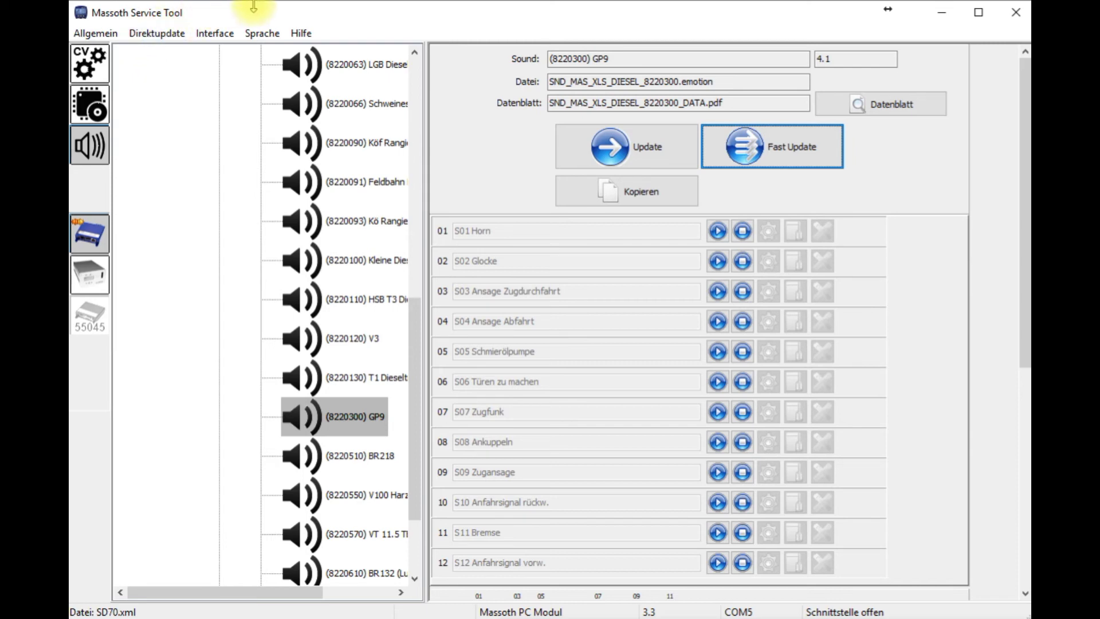
click(293, 1)
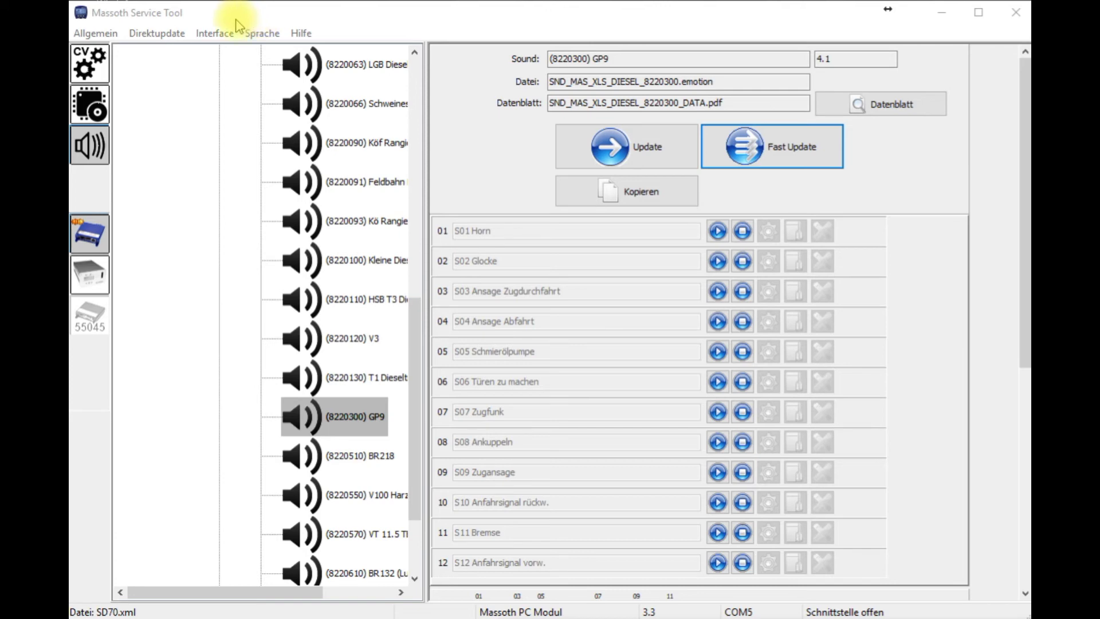
- Check for online updates with sounds also automatically marked, and install the marked files, letting the program close
click(113, 36)
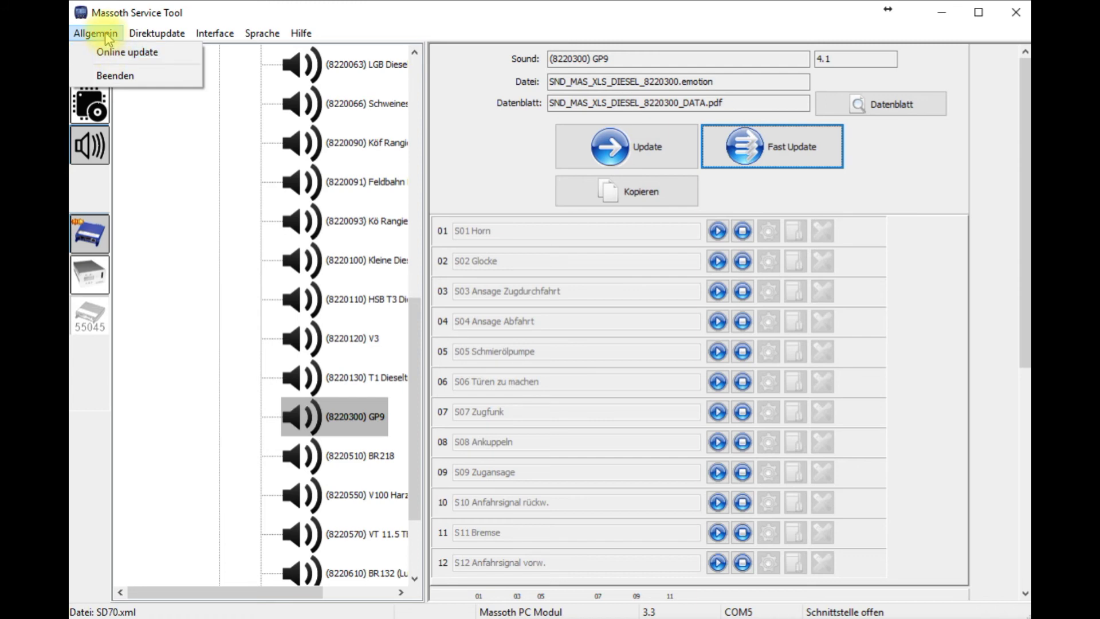
click(123, 55)
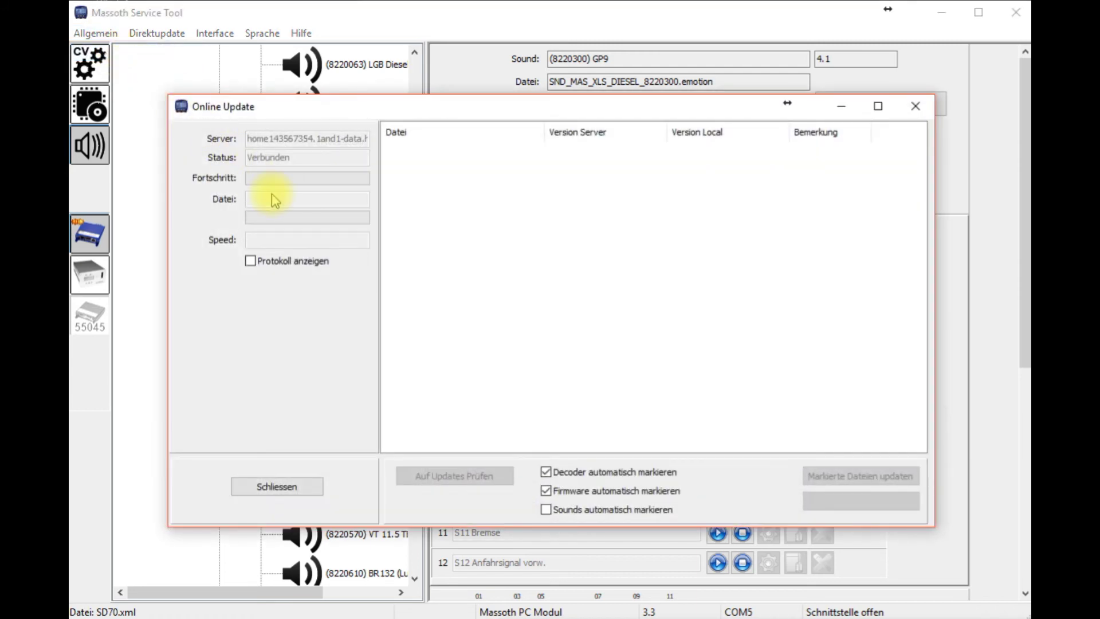
click(546, 511)
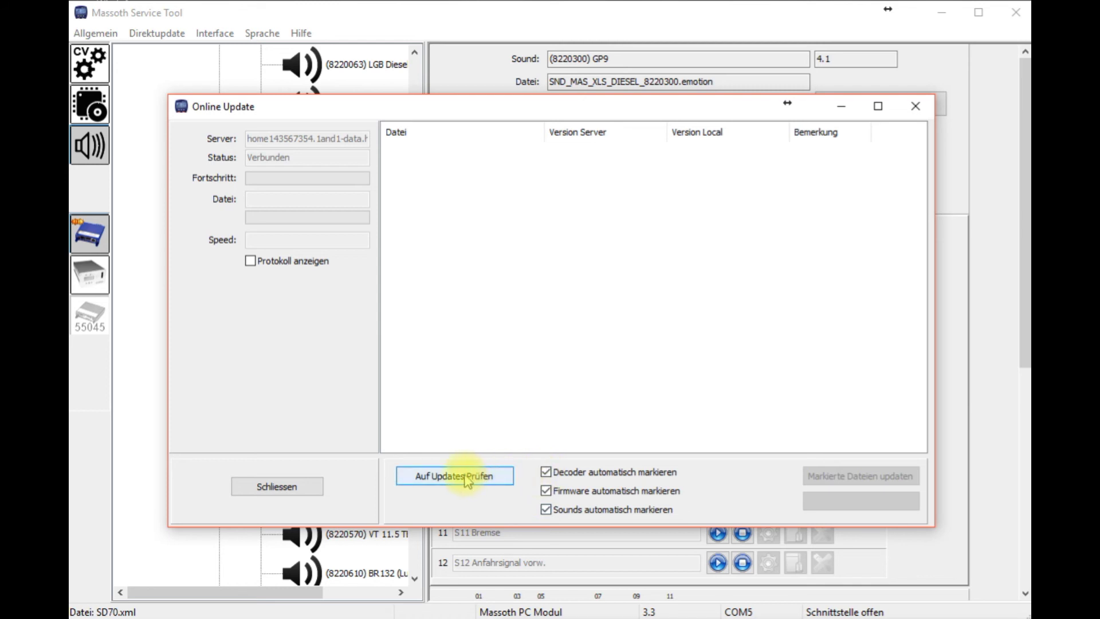
click(467, 479)
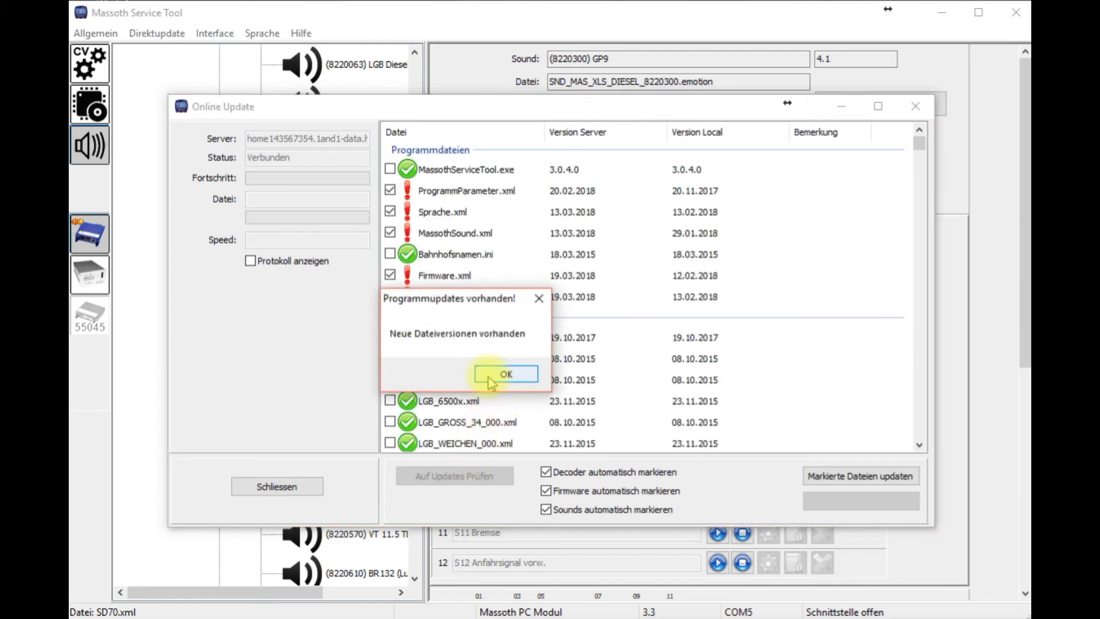
click(491, 375)
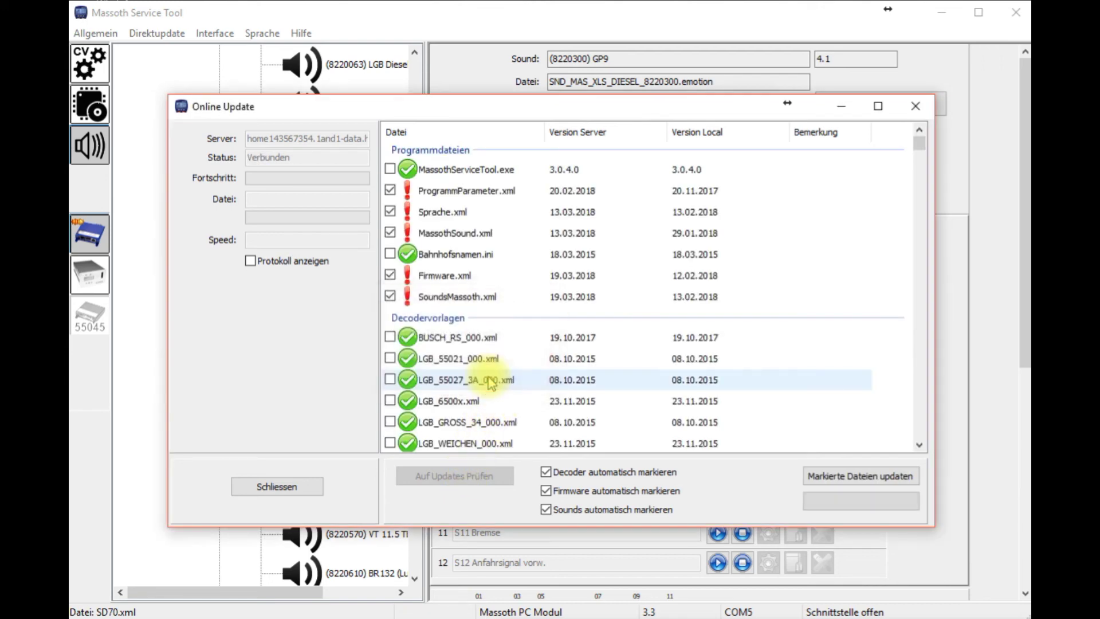
click(834, 480)
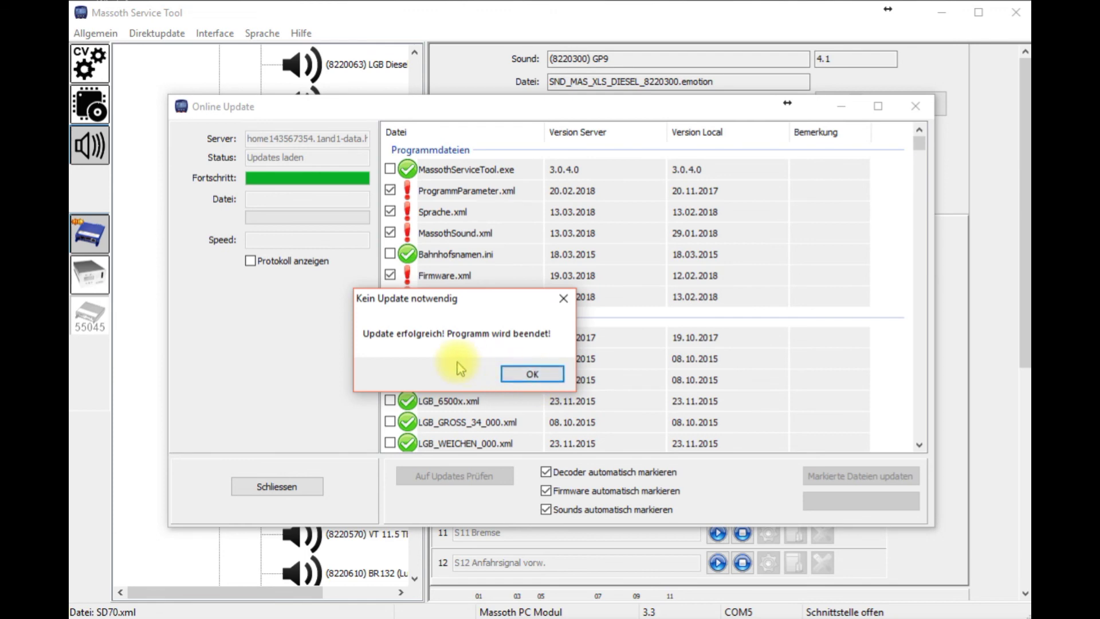
click(528, 375)
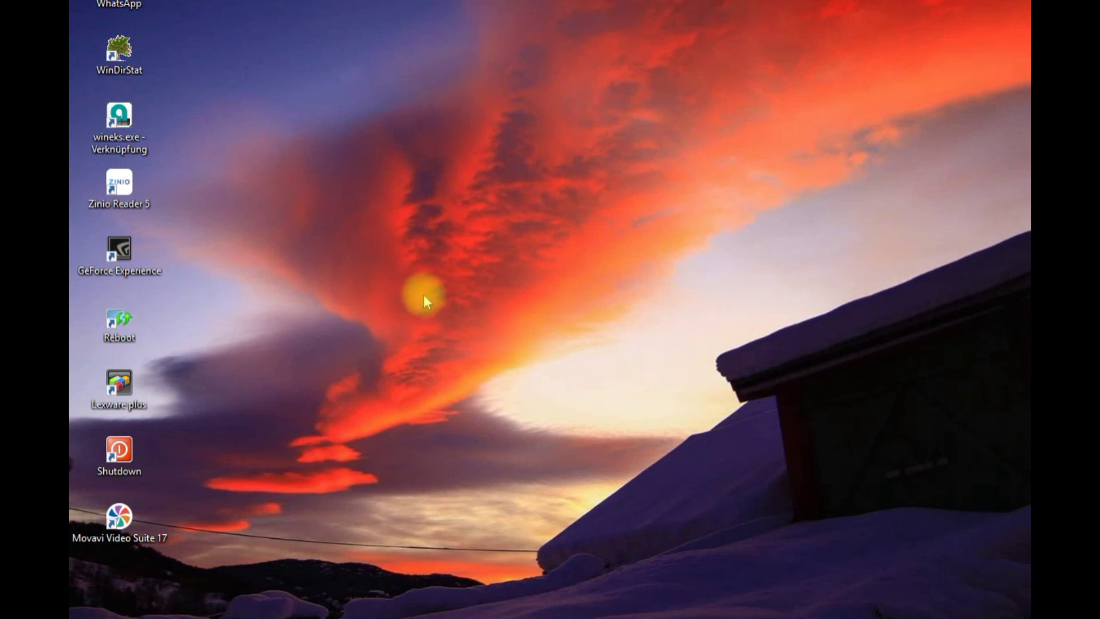